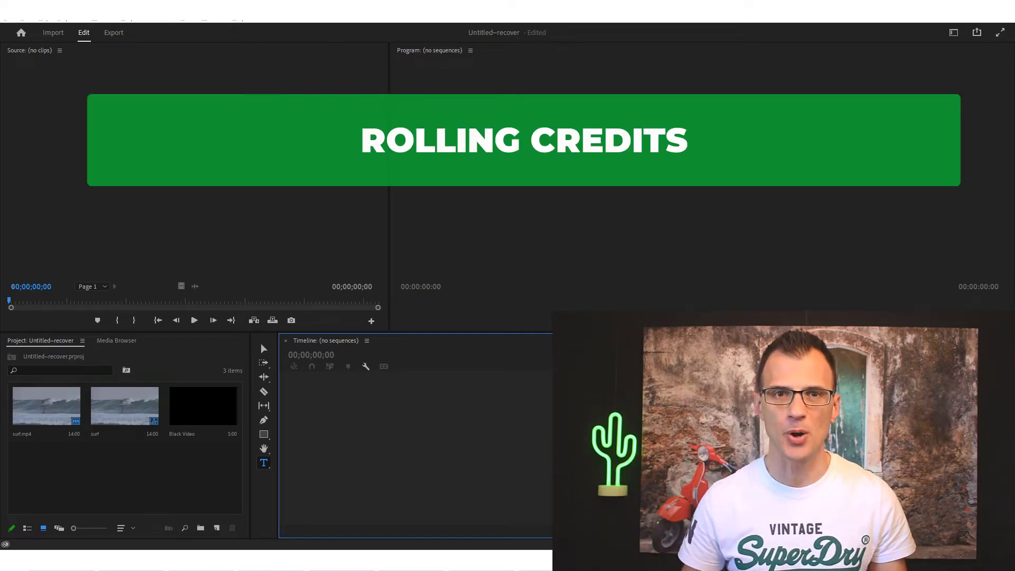
Build a 'surf' sequence from surf.mp4 and move the playhead to the clip's end
left_click_drag(47, 405, 336, 452)
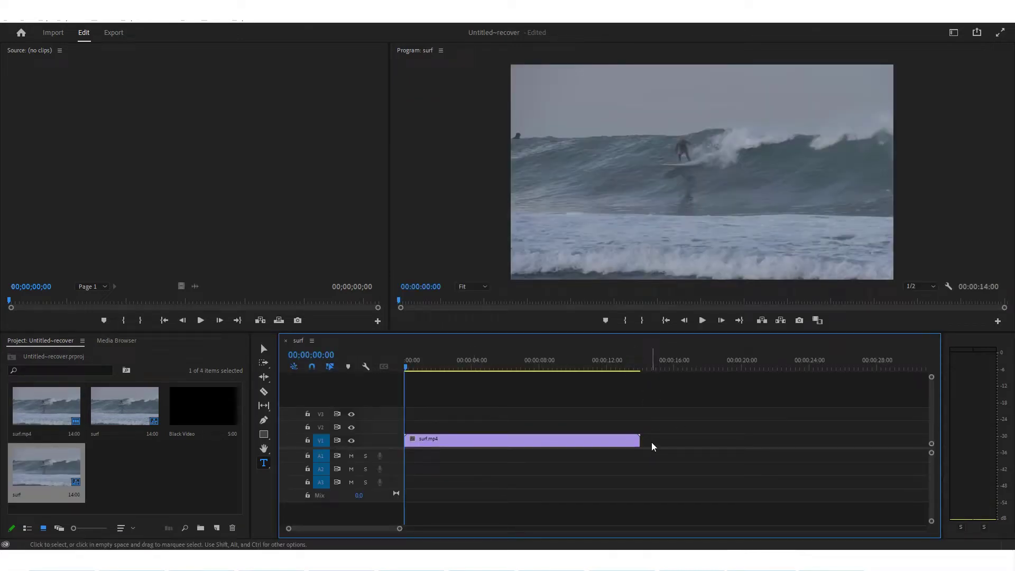
left_click_drag(620, 362, 641, 369)
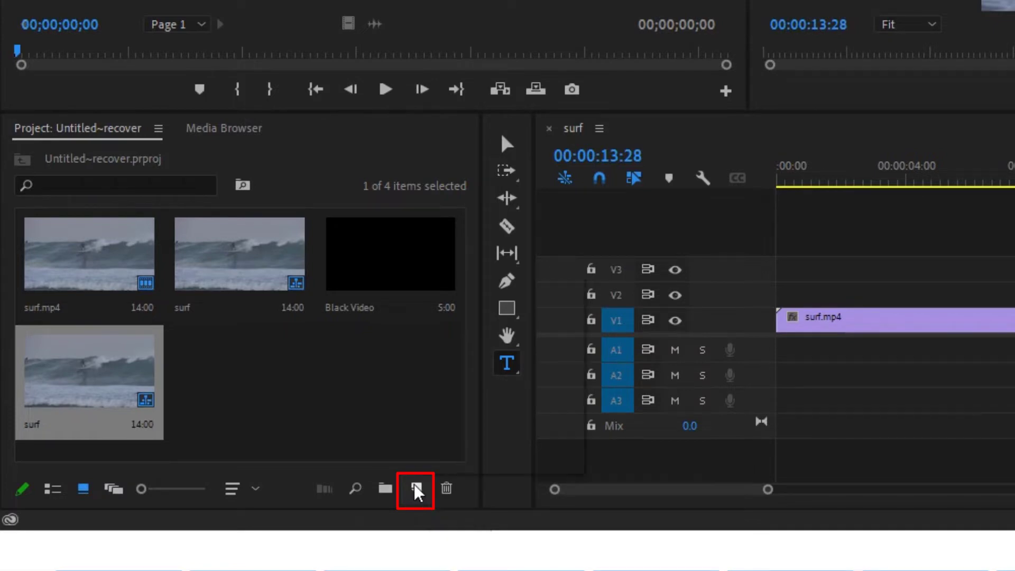
Create a 1920×1080 Black Video project item with a 30.00 fps timebase
left_click(417, 490)
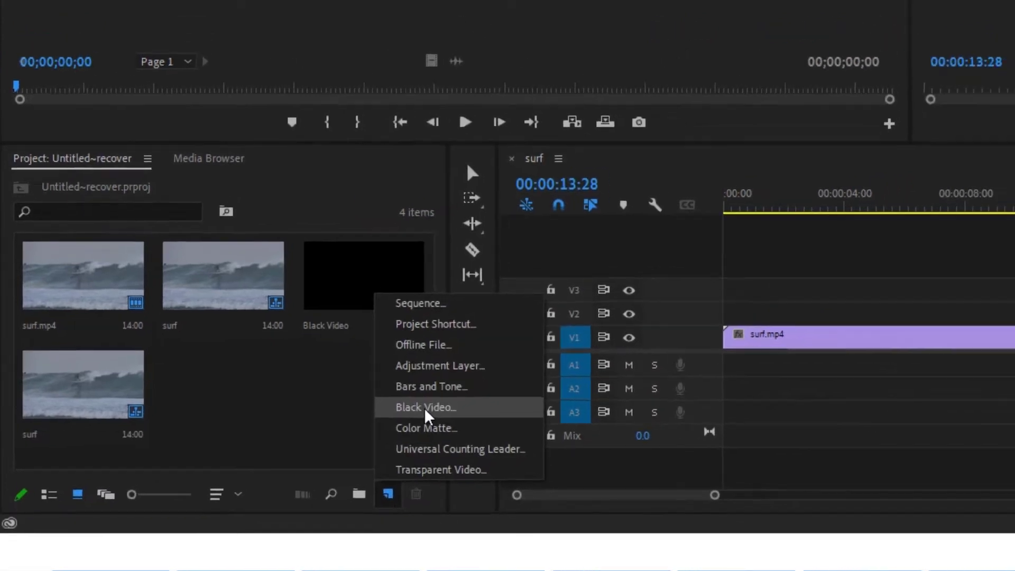
left_click(456, 402)
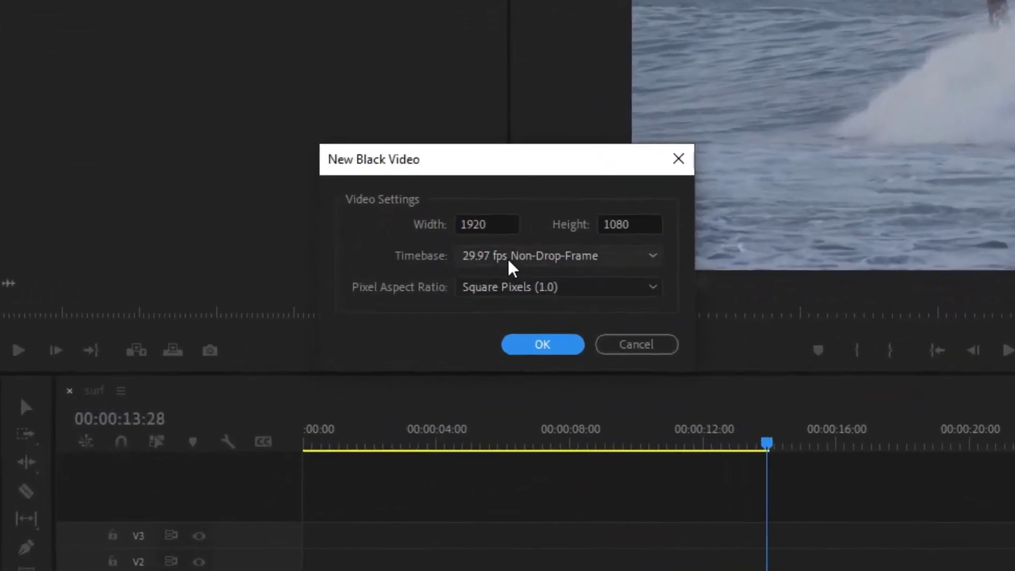
left_click(509, 273)
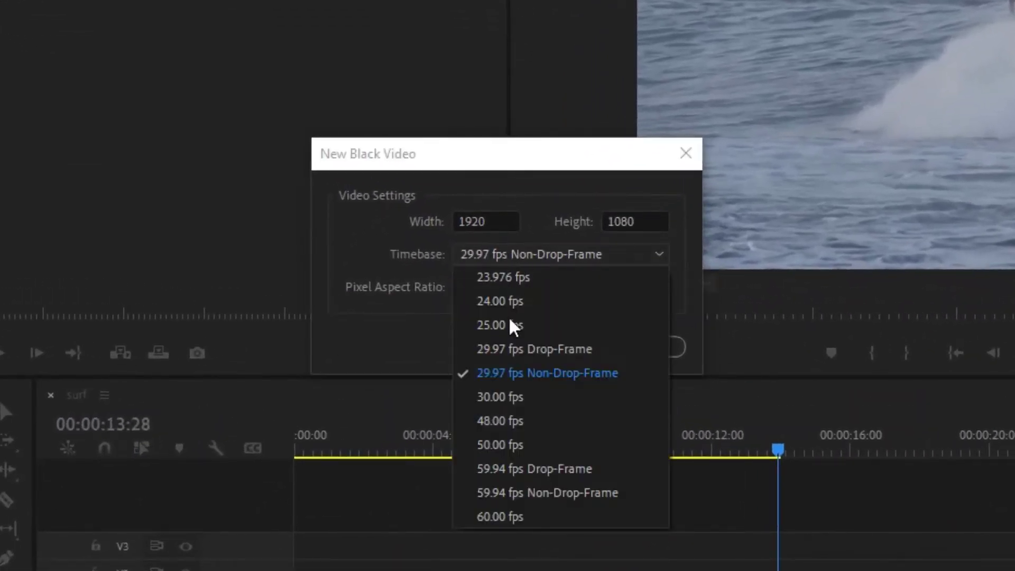
left_click(485, 396)
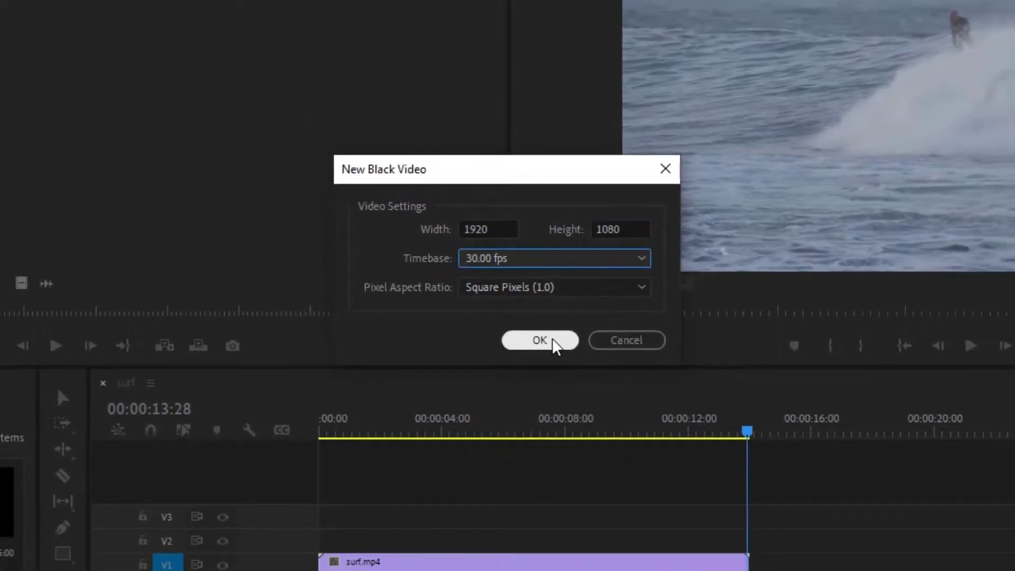
left_click(551, 346)
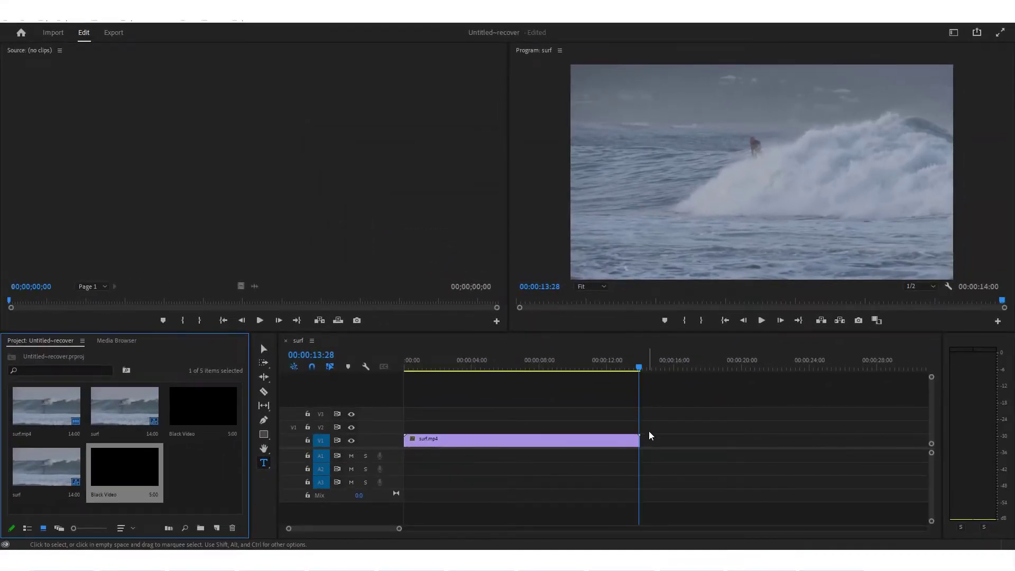
Place Black Video on V1 directly after surf.mp4 and select the new clip
left_click(650, 435)
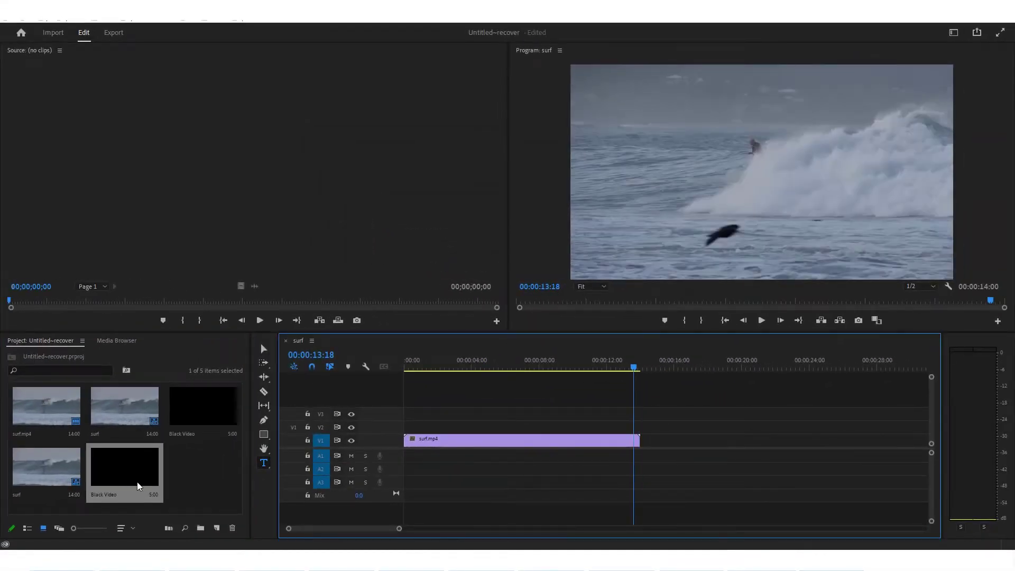
left_click_drag(132, 469, 651, 449)
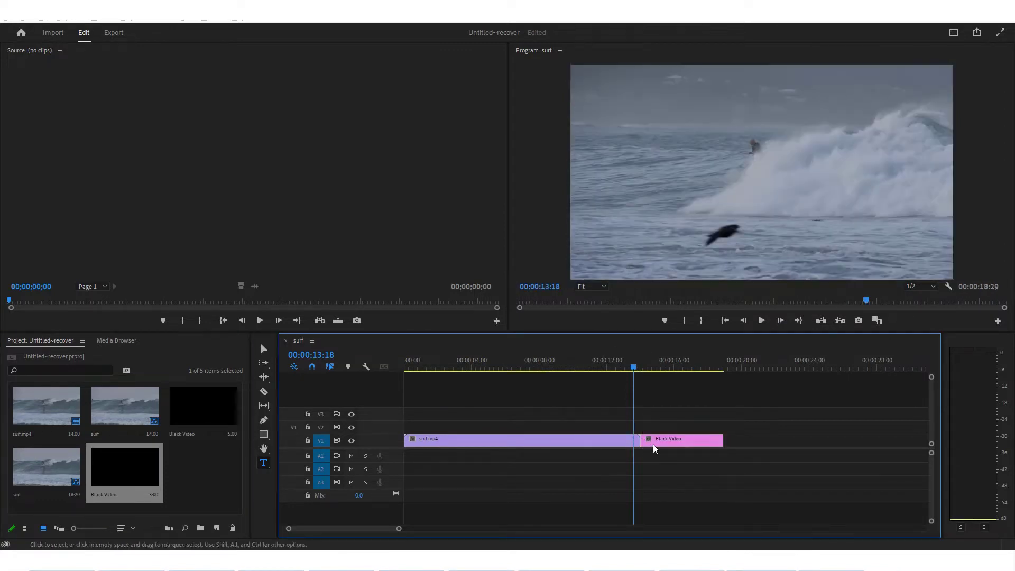
left_click(657, 441)
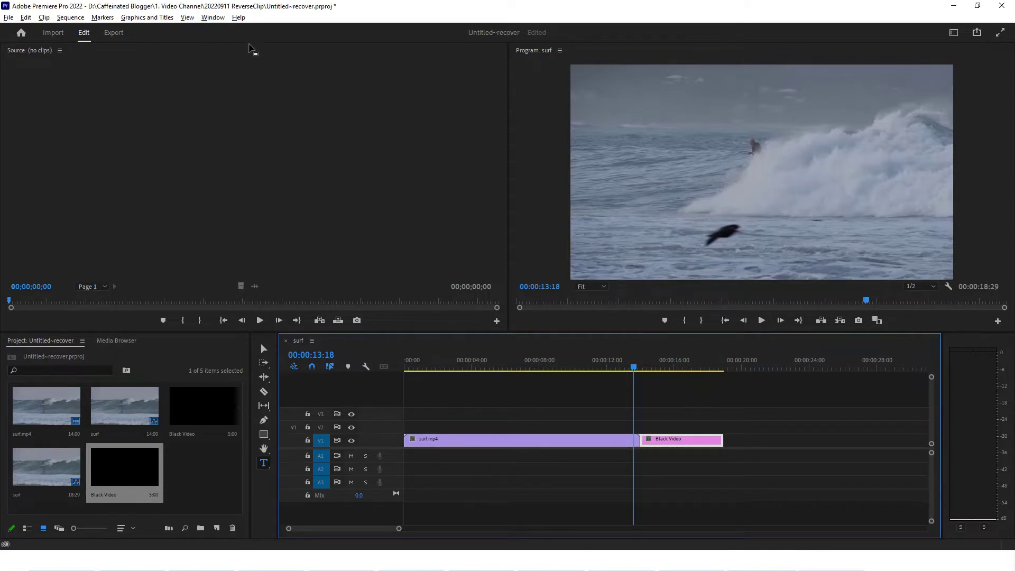
Show Essential Graphics in its Edit view and widen the Program monitor
left_click(213, 18)
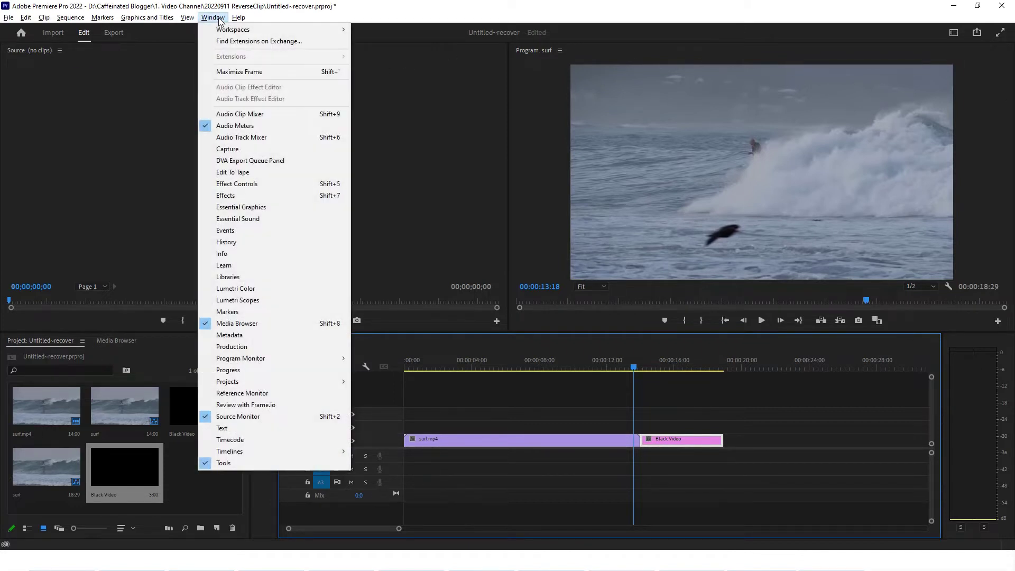
left_click(244, 212)
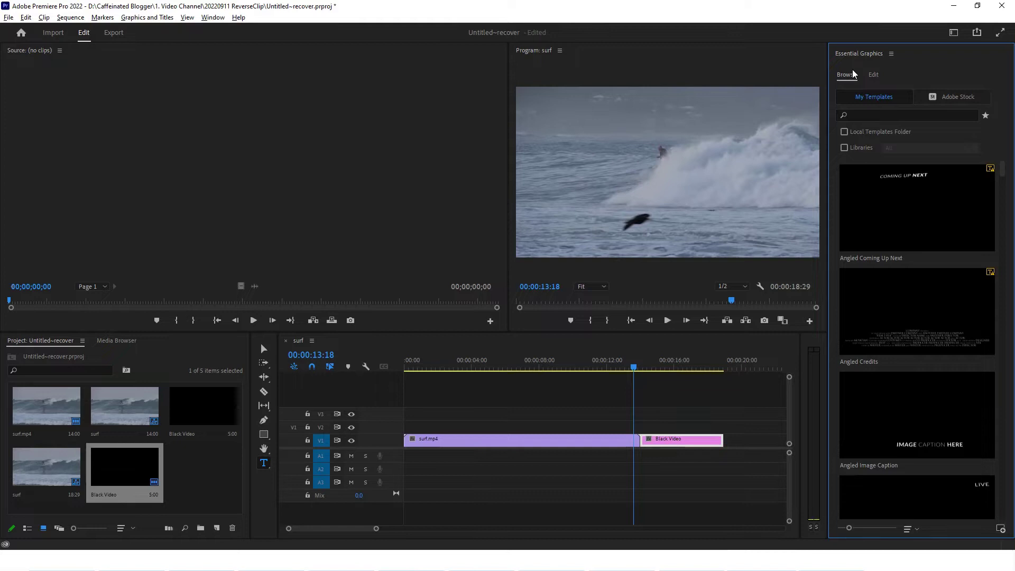
left_click(874, 75)
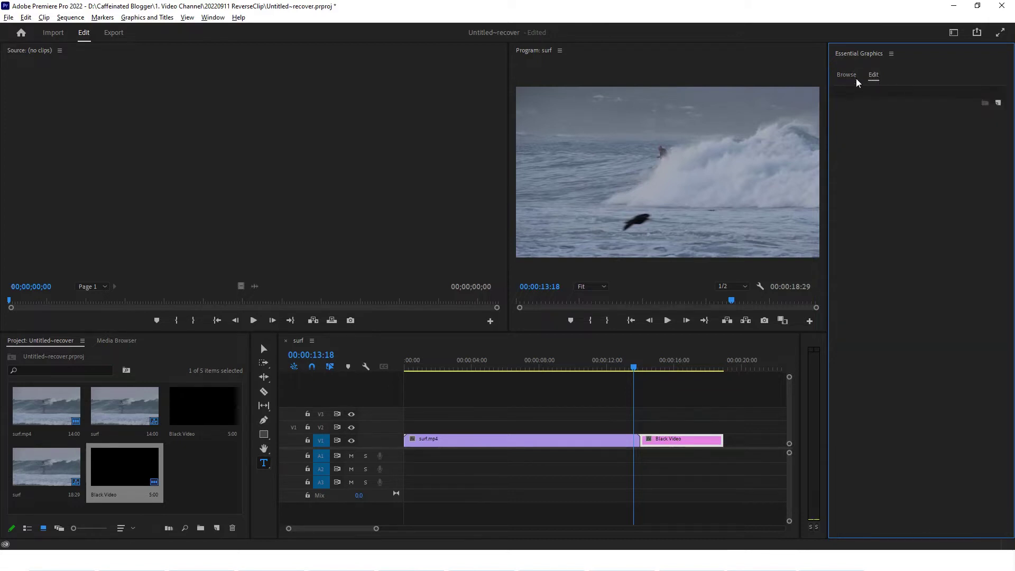
left_click_drag(509, 153, 373, 159)
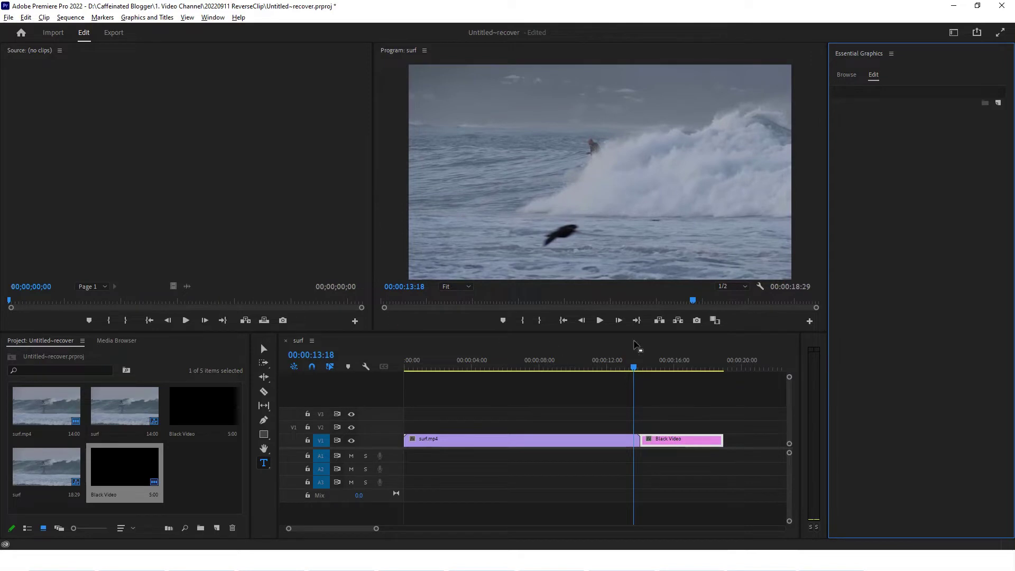
Type a FILM CREDITS title on the black frame and centre it vertically and horizontally
mouse_move(649, 368)
left_mouse_down()
mouse_move(672, 367)
mouse_move(649, 367)
left_mouse_up()
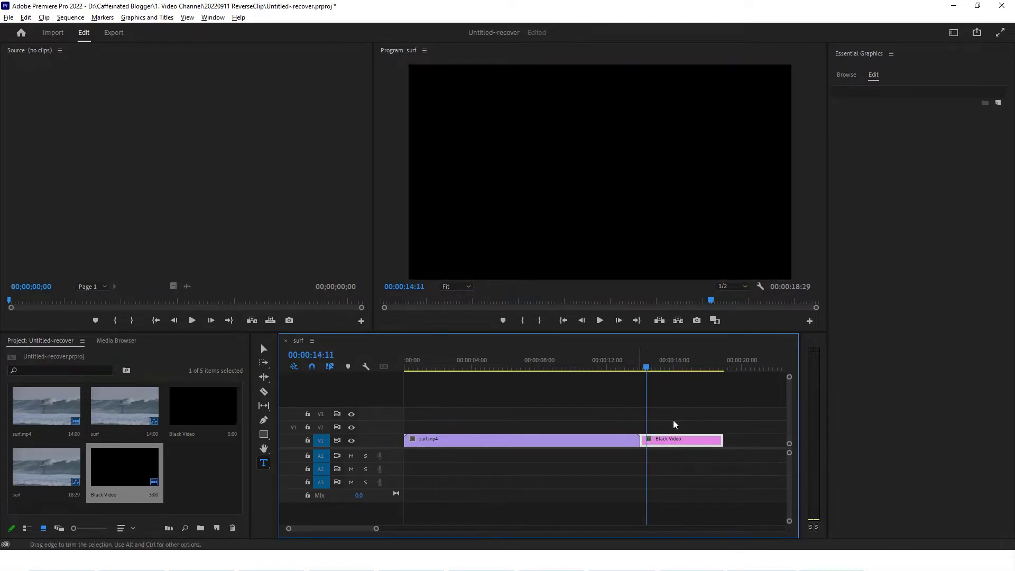
left_click(263, 465)
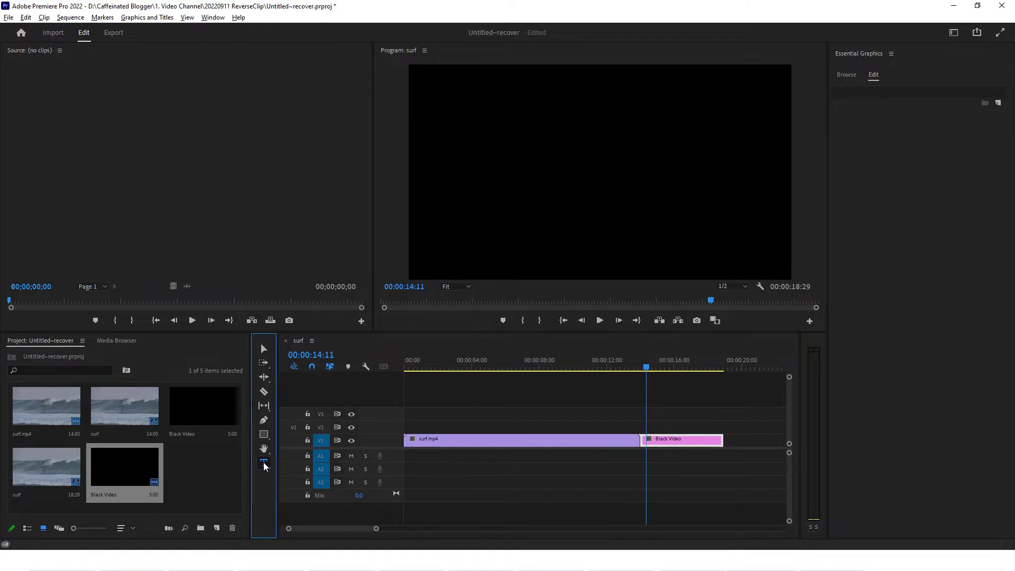
left_click(469, 127)
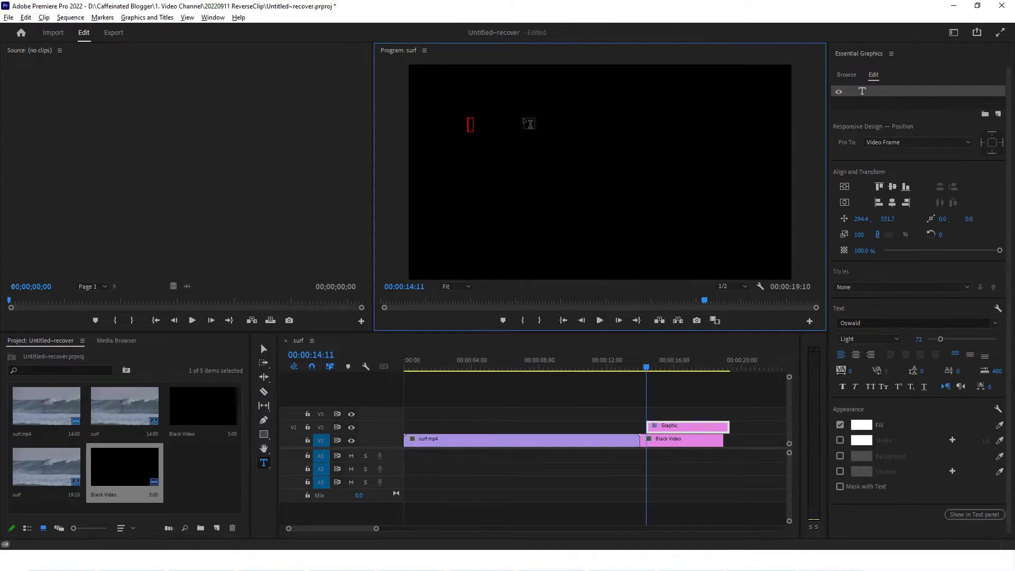
type("FlLM CREDITS")
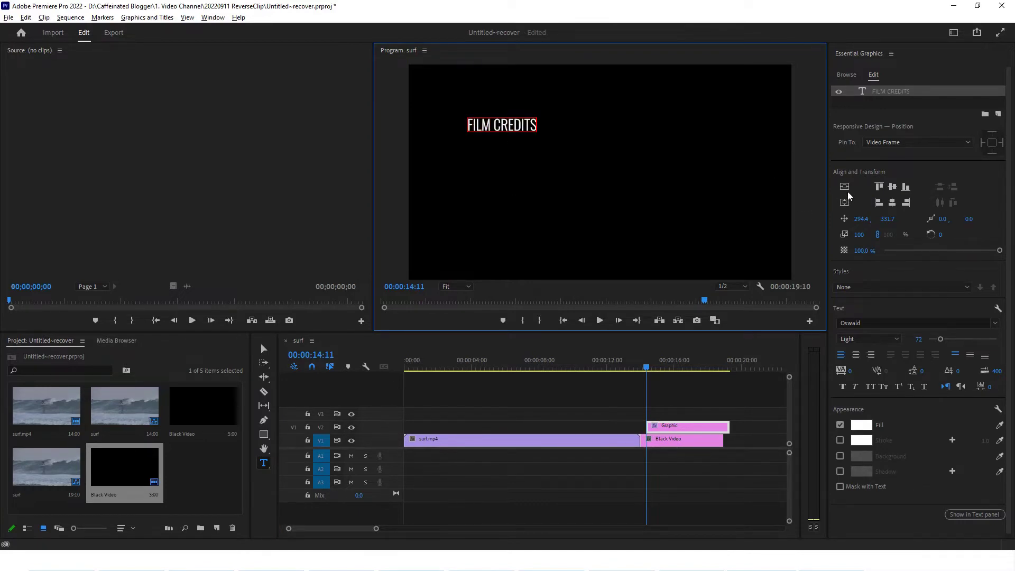
left_click(845, 187)
left_click(845, 203)
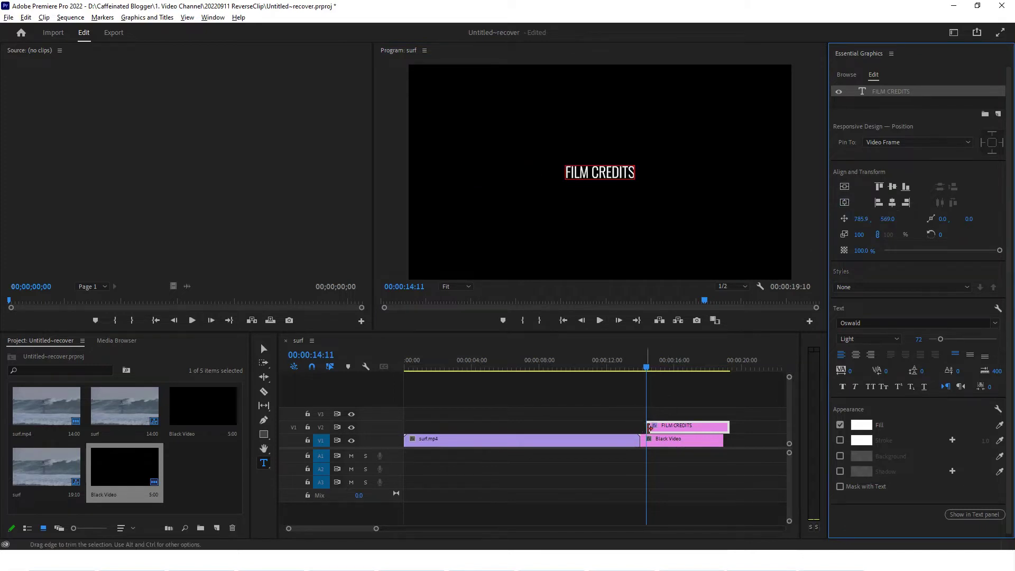
Line up the FILM CREDITS clip with Black Video, keeping the Oswald font
left_click_drag(657, 429, 651, 430)
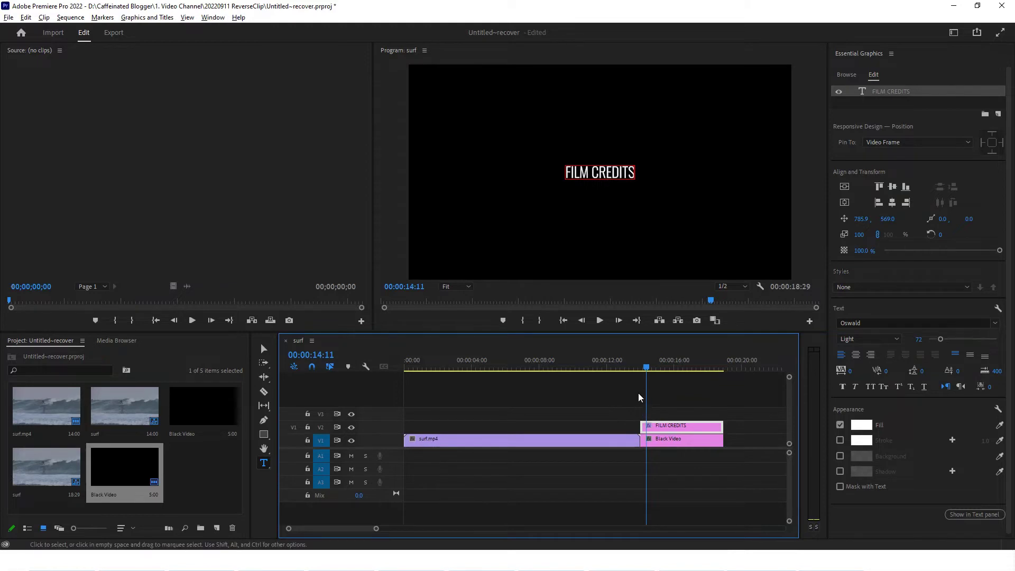
left_click(995, 323)
left_click(986, 322)
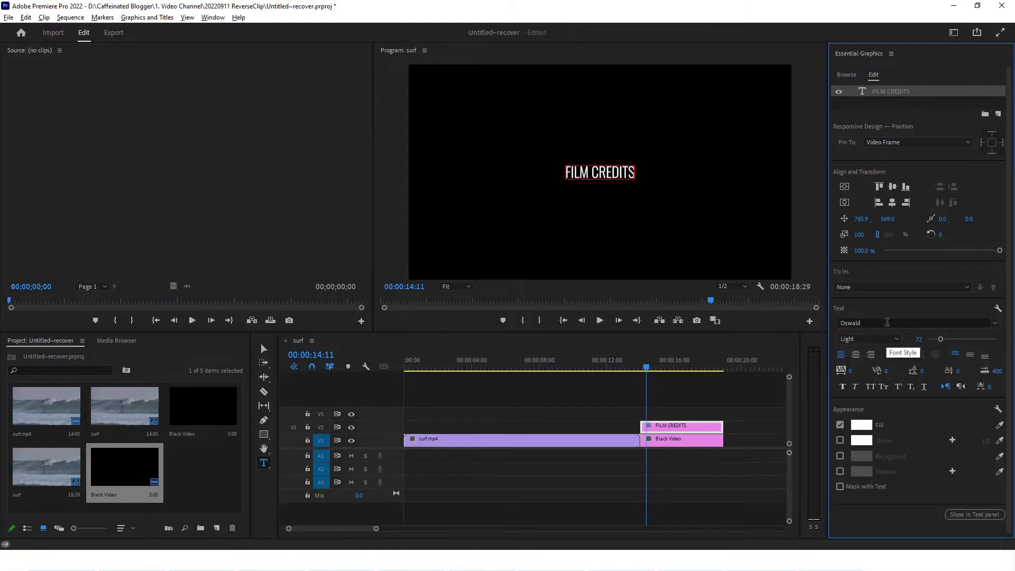
left_click(775, 222)
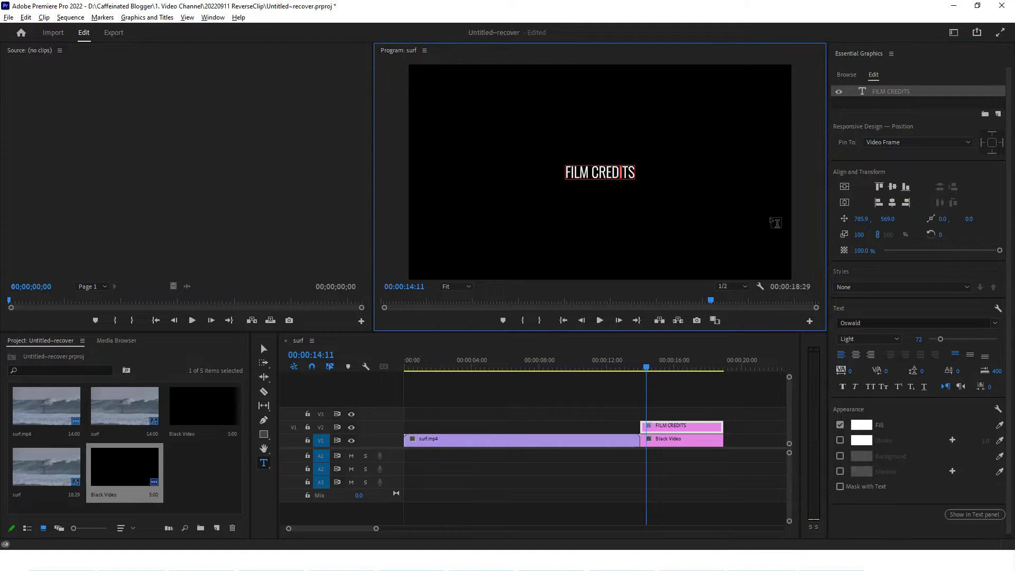
left_click(847, 236)
Scale FILM CREDITS to 125 and re-centre it in the frame
left_click_drag(859, 234, 848, 205)
left_click(847, 204)
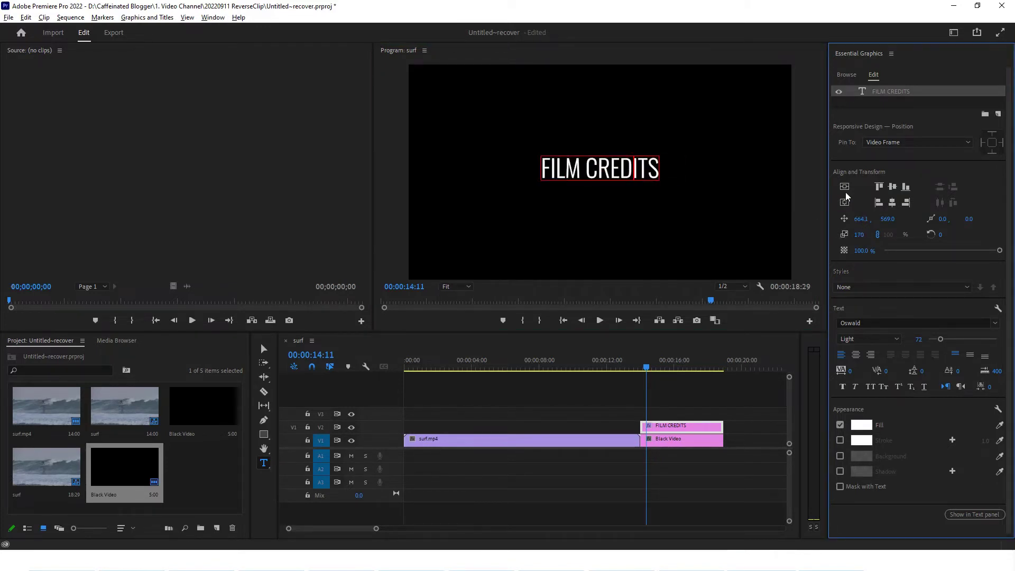
left_click(846, 188)
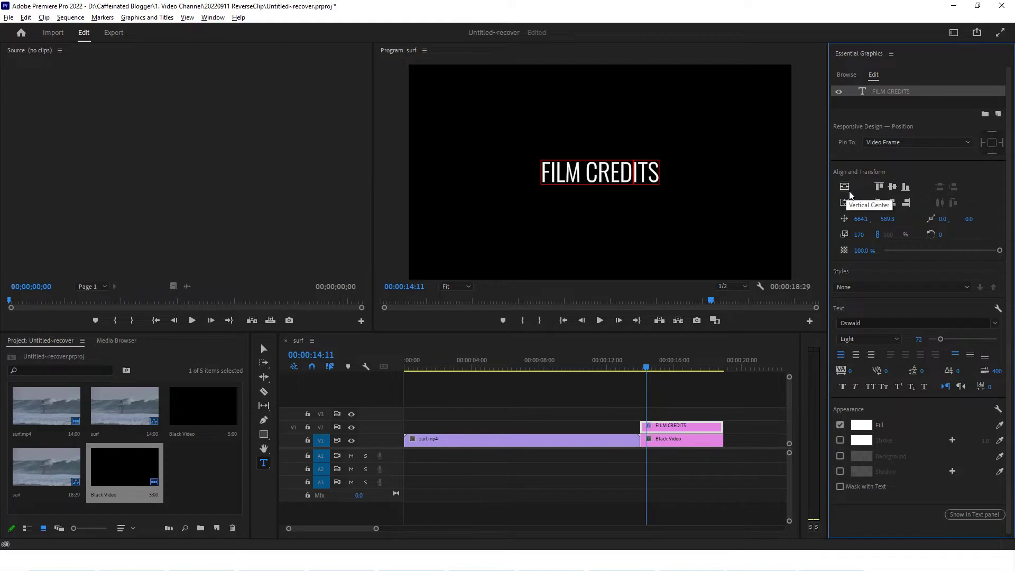
left_click_drag(859, 234, 874, 200)
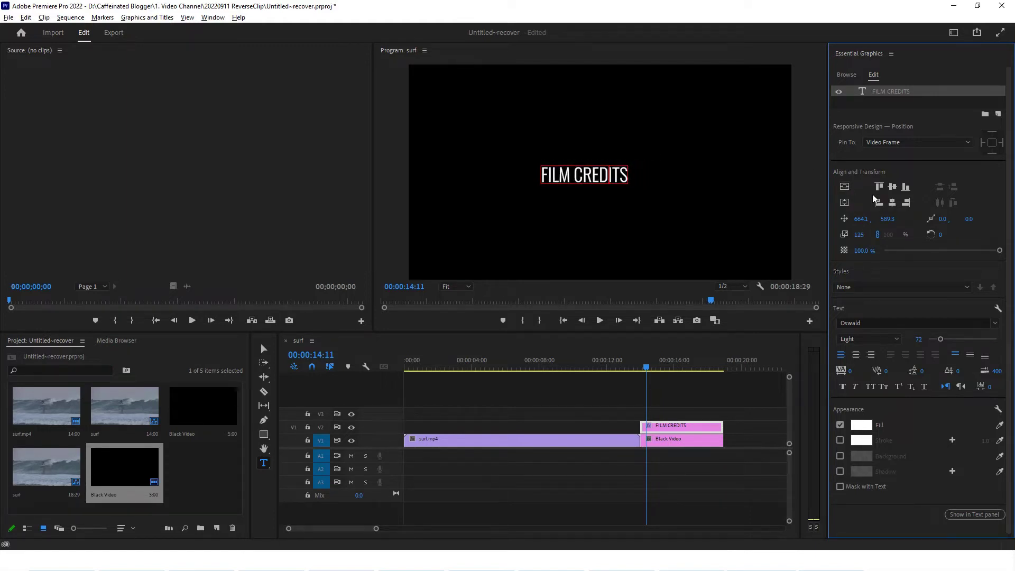
left_click(844, 204)
left_click(845, 186)
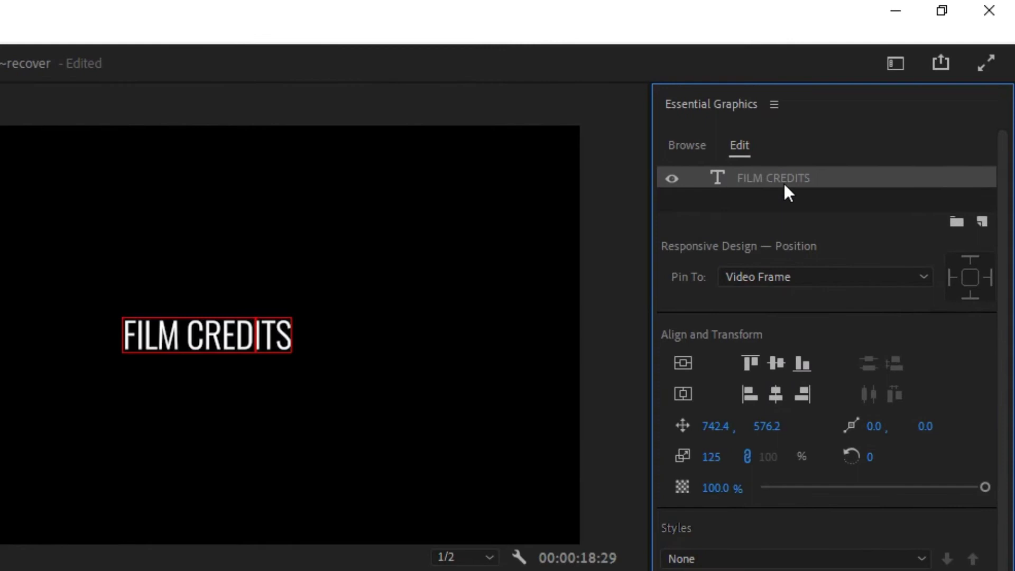
Enable Roll on the FILM CREDITS graphic so it scrolls as credits
left_click(742, 207)
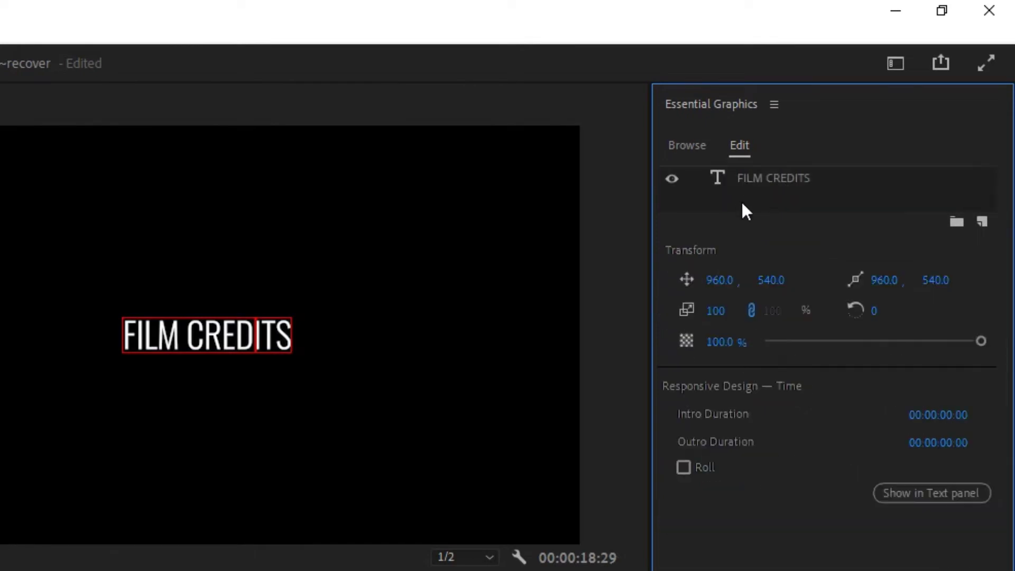
left_click(754, 178)
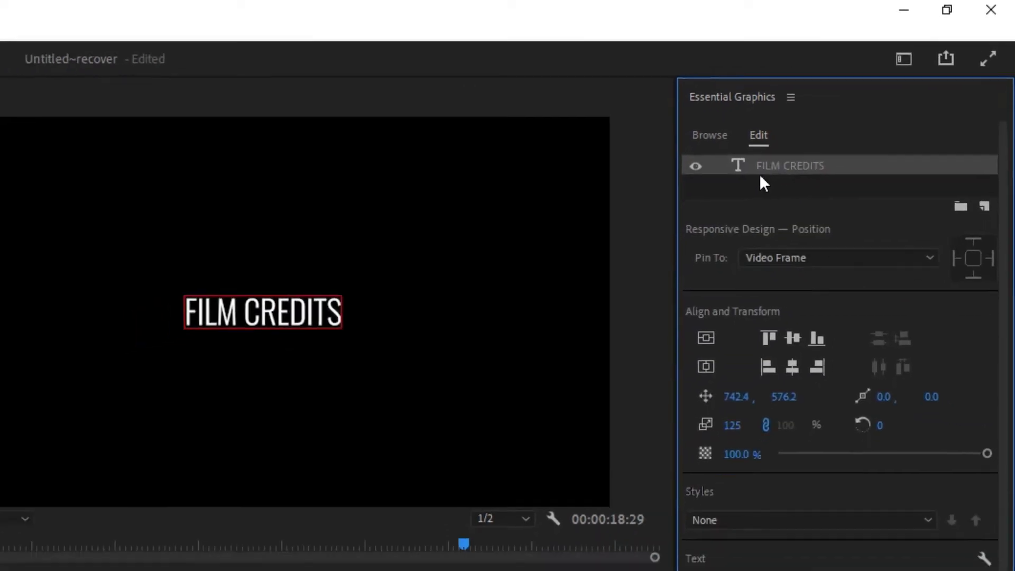
left_click(730, 210)
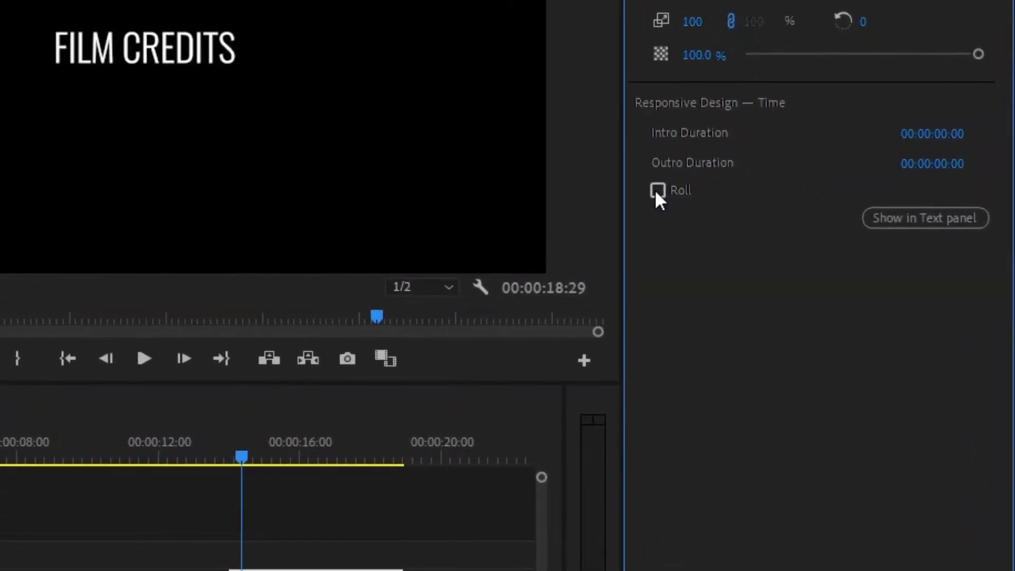
left_click(658, 191)
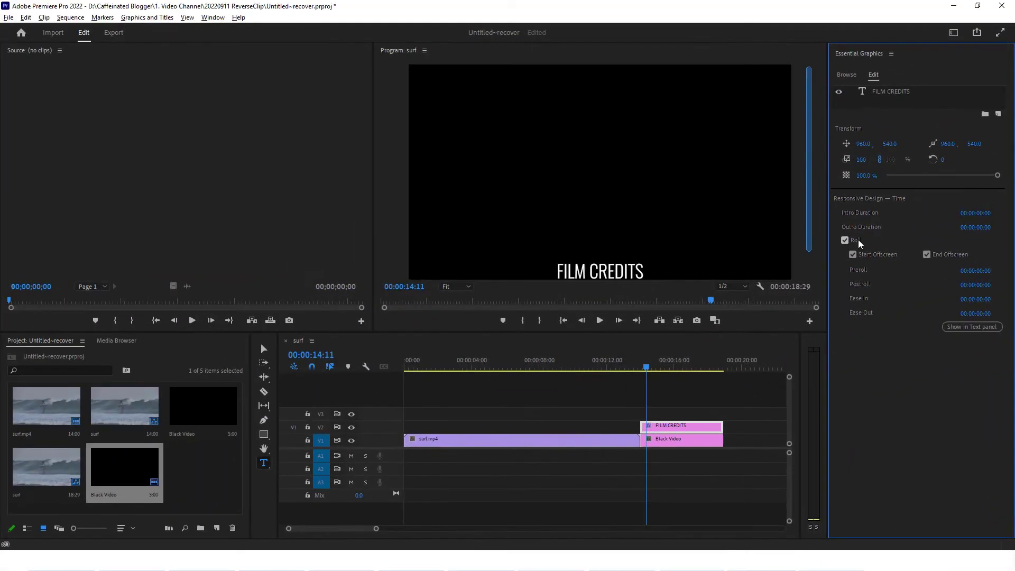
Play from the surf clip into the rolling credits and stop on them
left_click(639, 367)
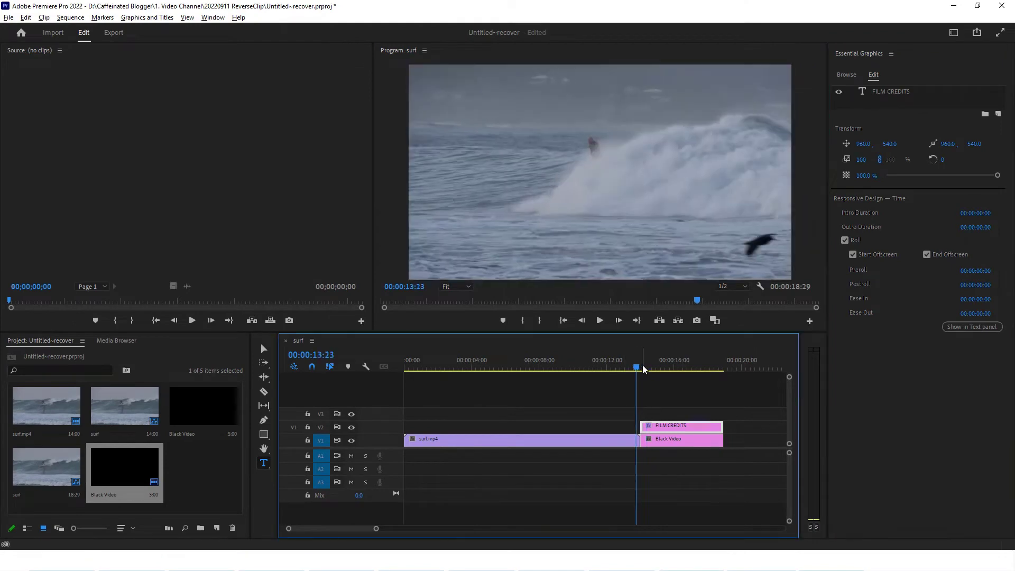
left_click(600, 320)
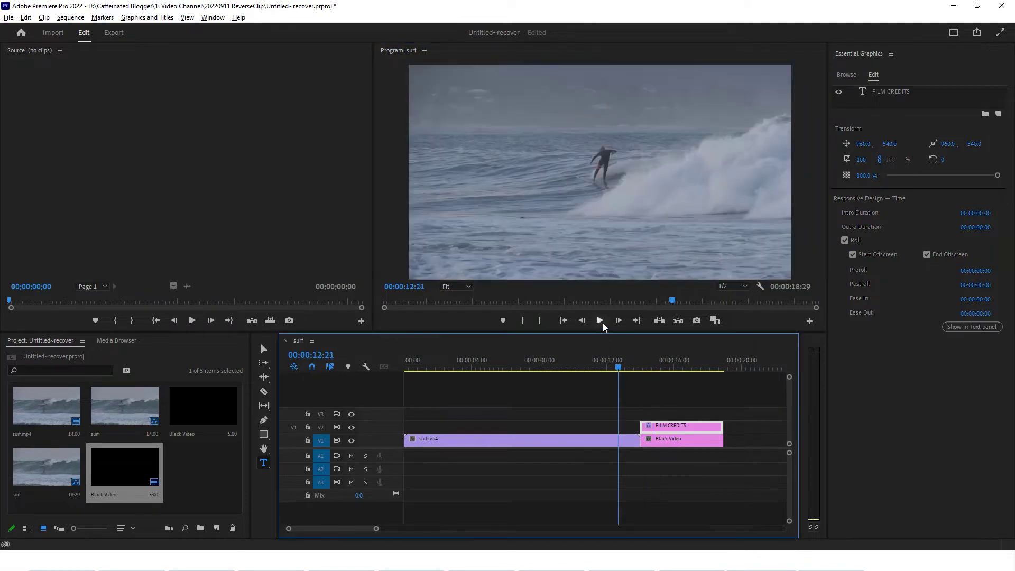
left_click(601, 321)
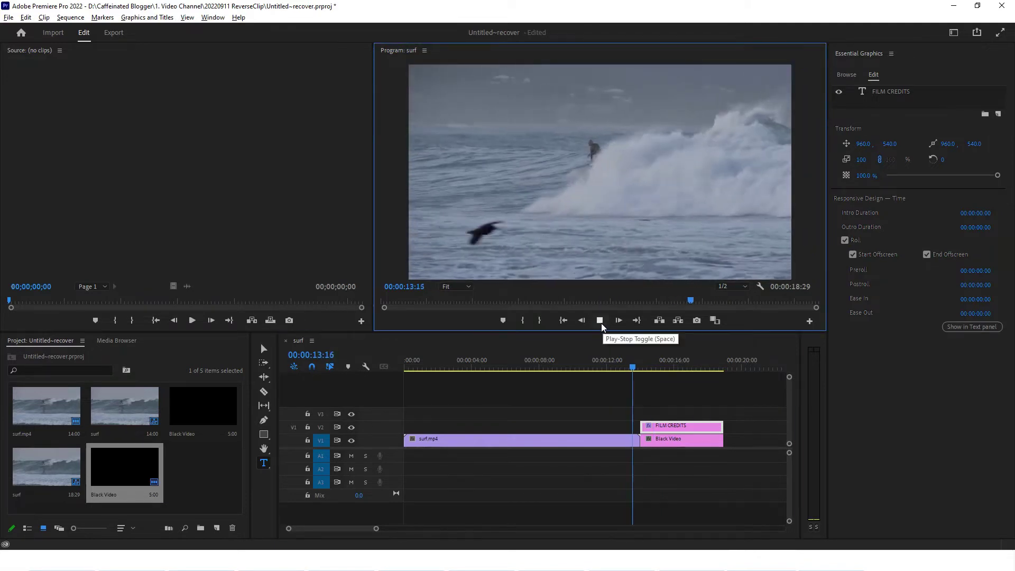
left_click(600, 320)
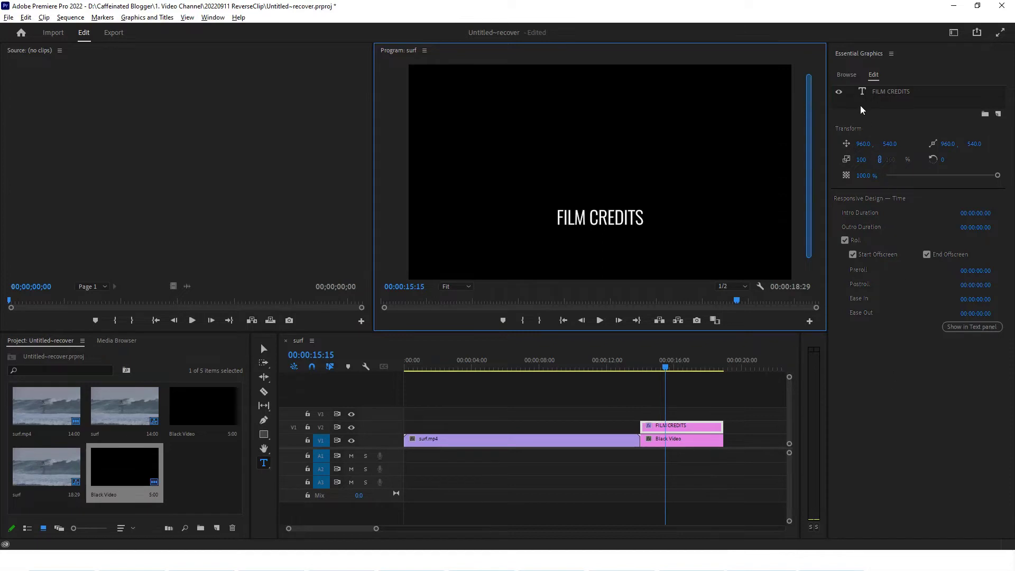
Add a New Text Layer to the graphic and move it just below FILM CREDITS at 17:04
left_click(999, 115)
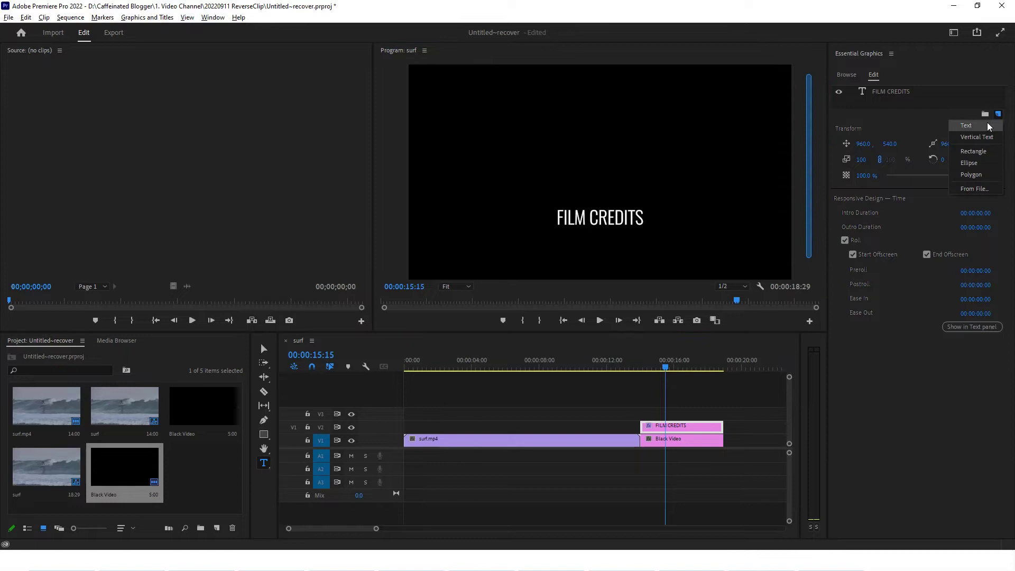
left_click(988, 125)
left_click(676, 368)
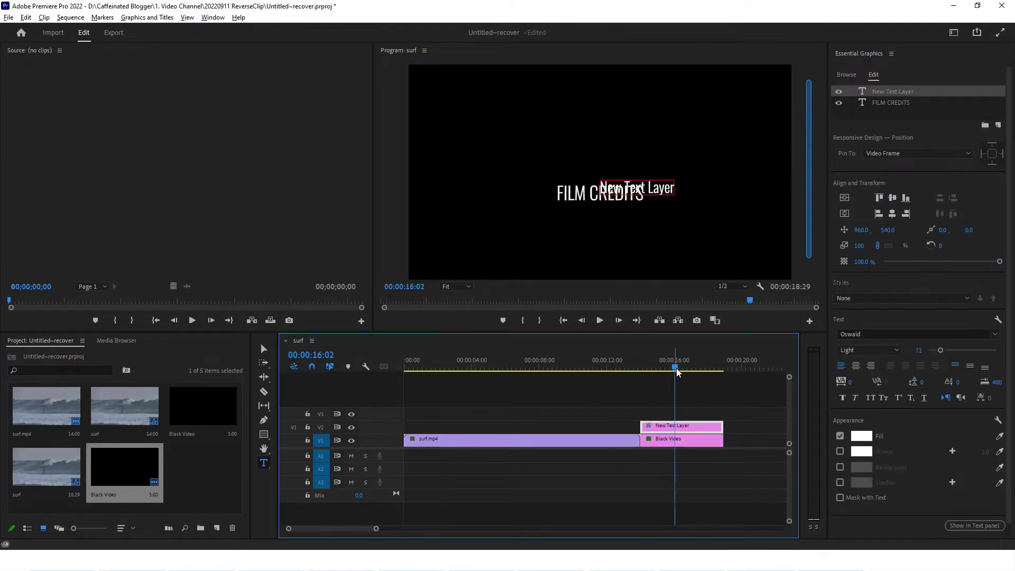
left_click_drag(677, 371, 694, 369)
left_click(702, 220)
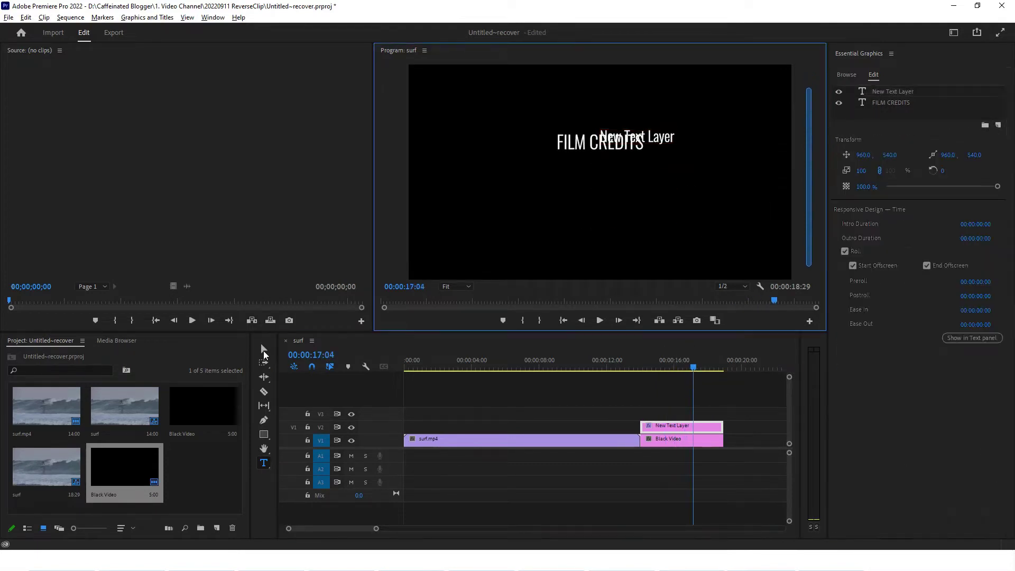
left_click(263, 350)
left_click_drag(668, 143, 627, 183)
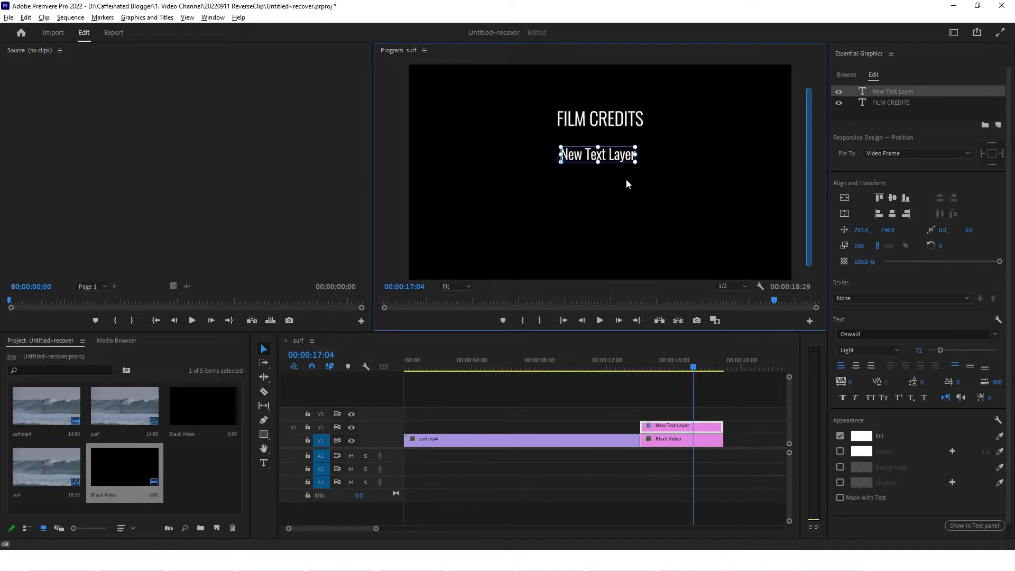
Scale the new line to 84 and make it read DIRECTOR, a tab, then the director's name
left_click(860, 248)
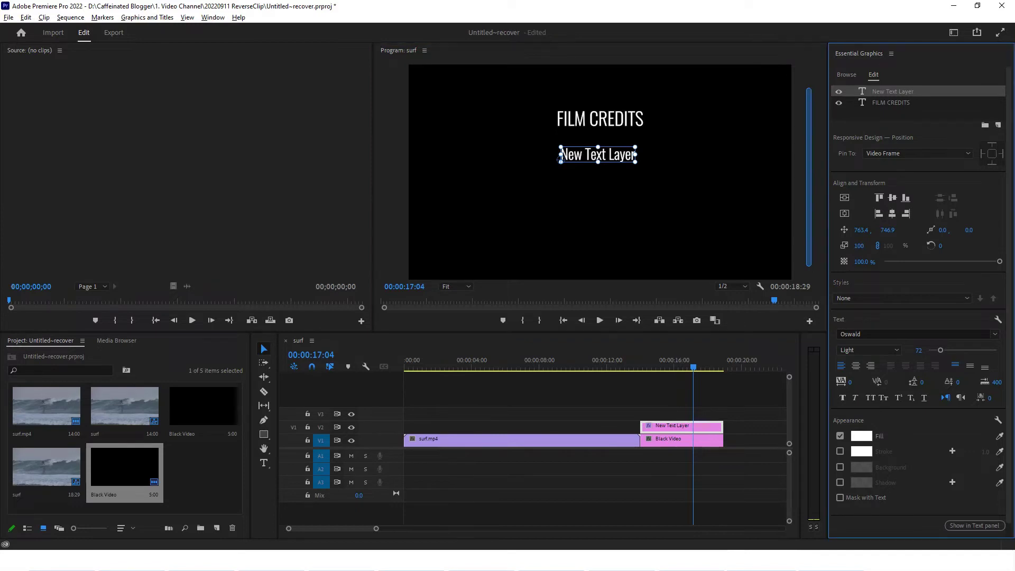
left_click_drag(860, 249, 805, 215)
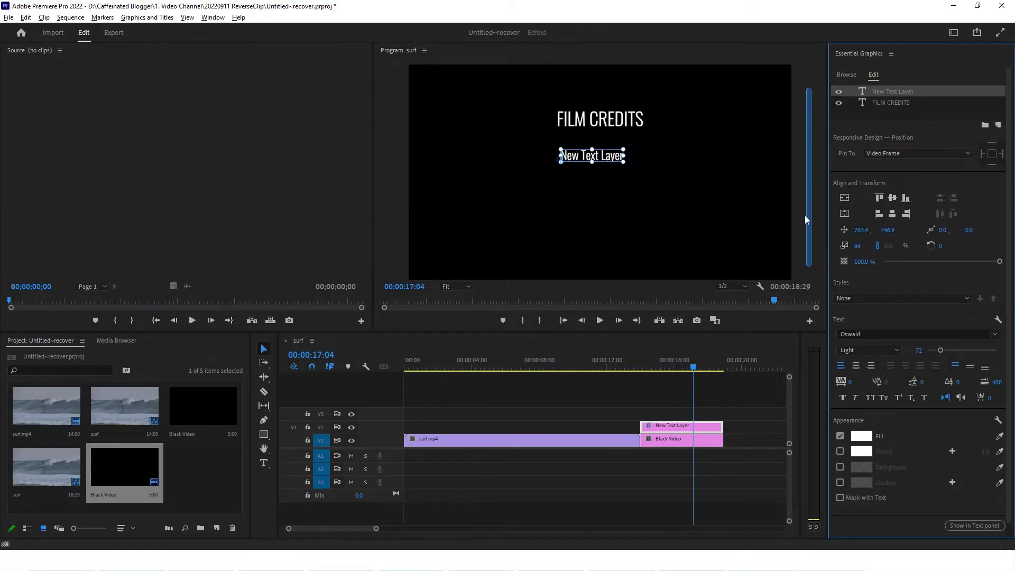
double_click(609, 159)
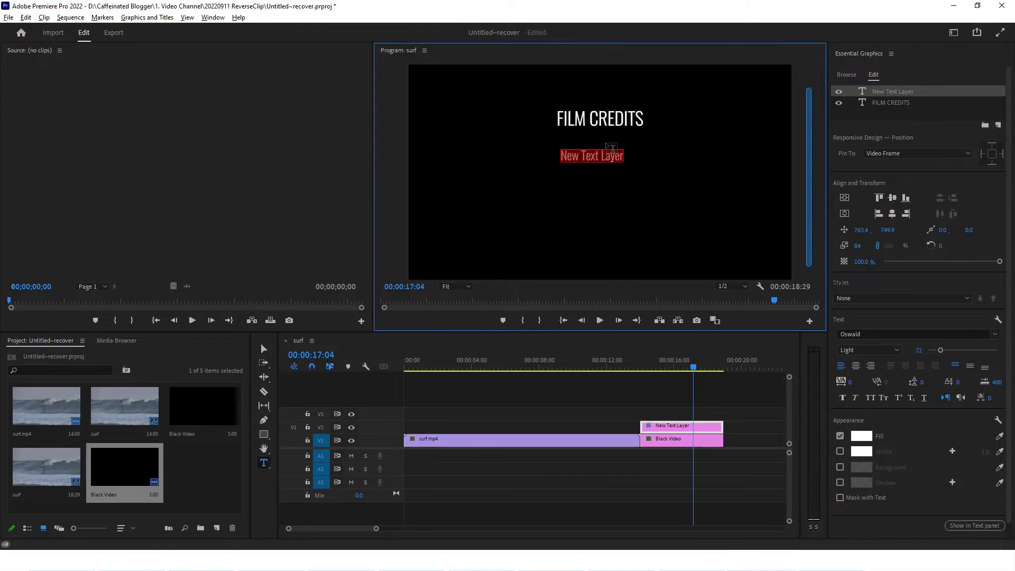
type("DIRECTOR")
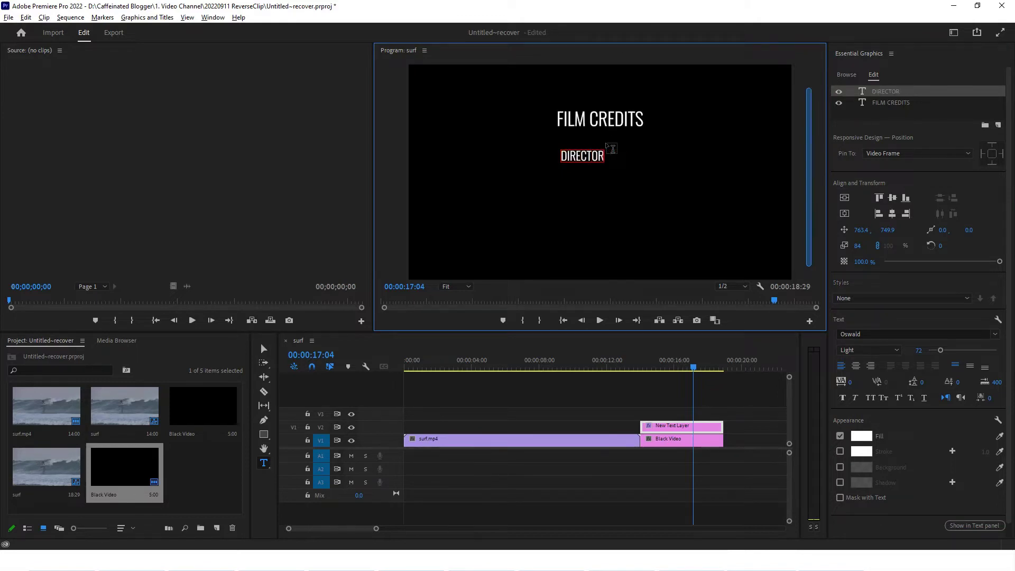
key("Tab")
type("GREG KONONENKO")
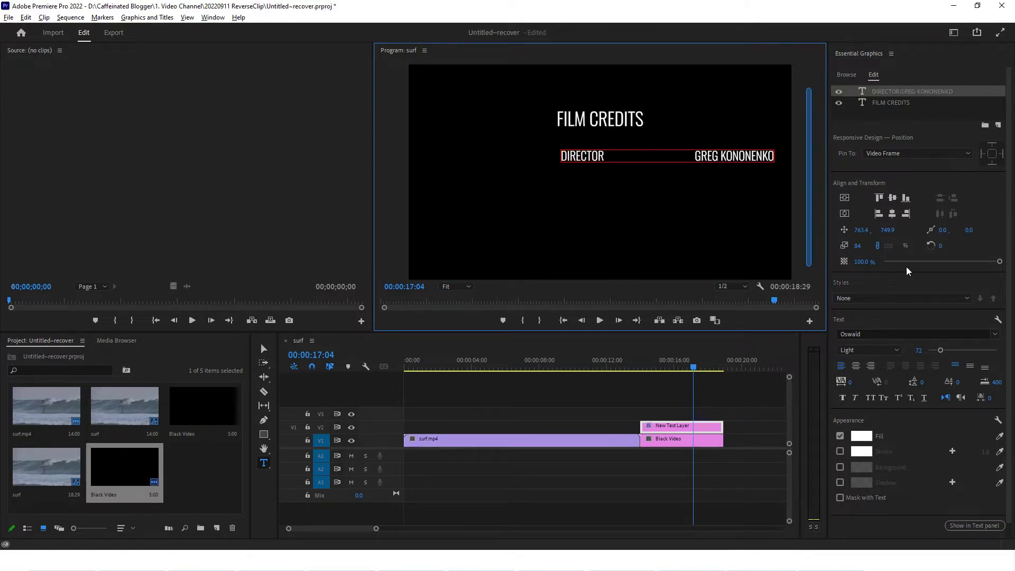
Centre-align the credit text and centre the line horizontally in the frame
left_click(858, 367)
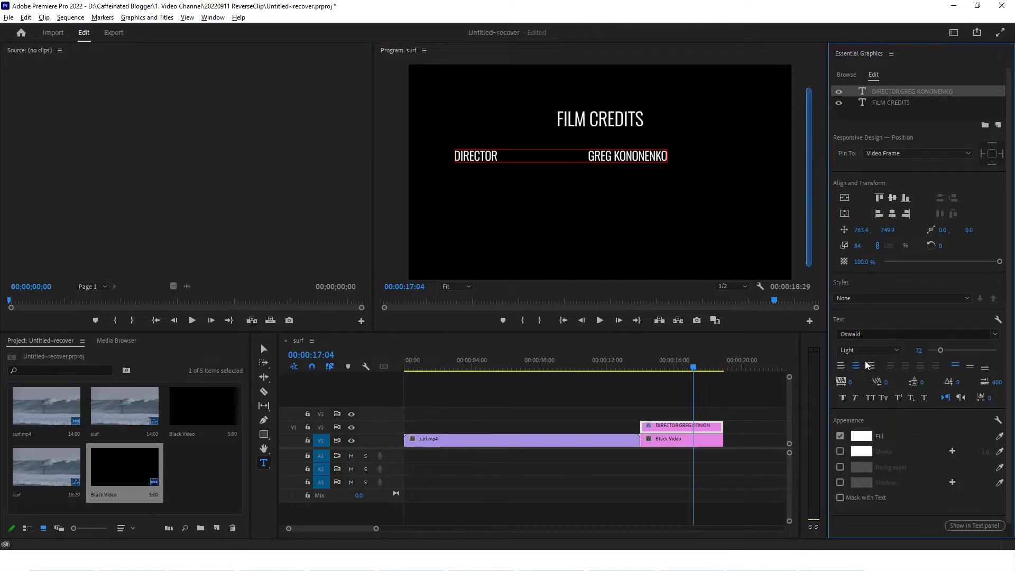
left_click(628, 147)
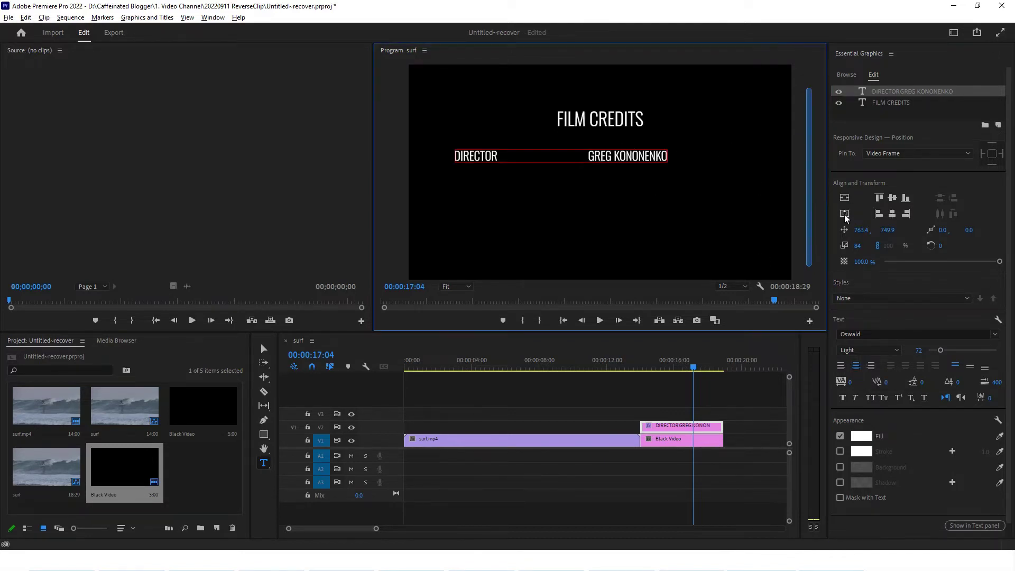
left_click(845, 214)
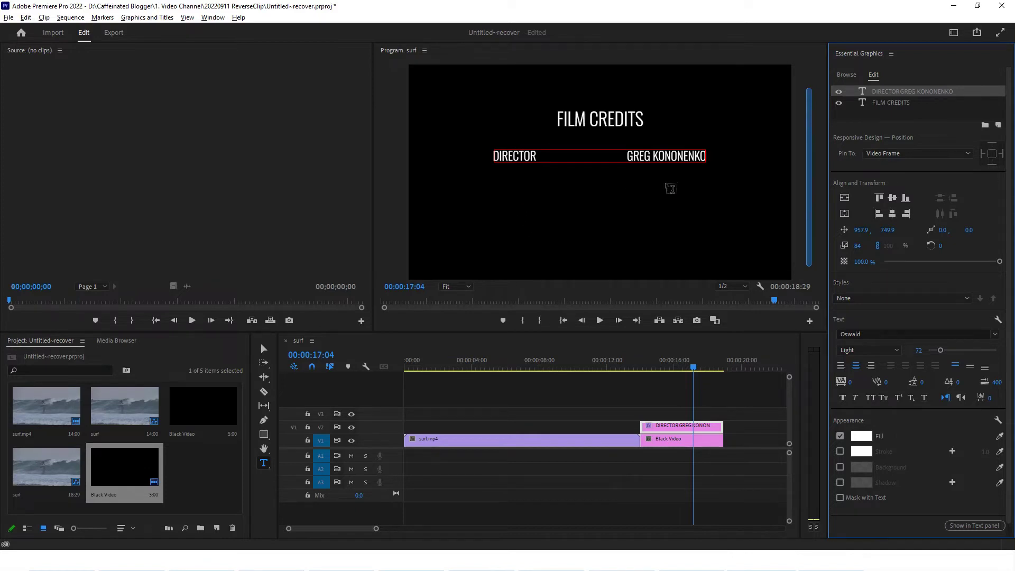
Duplicate the DIRECTOR layer, move the copy beneath it, and relabel it SCREENPLAY
right_click(890, 90)
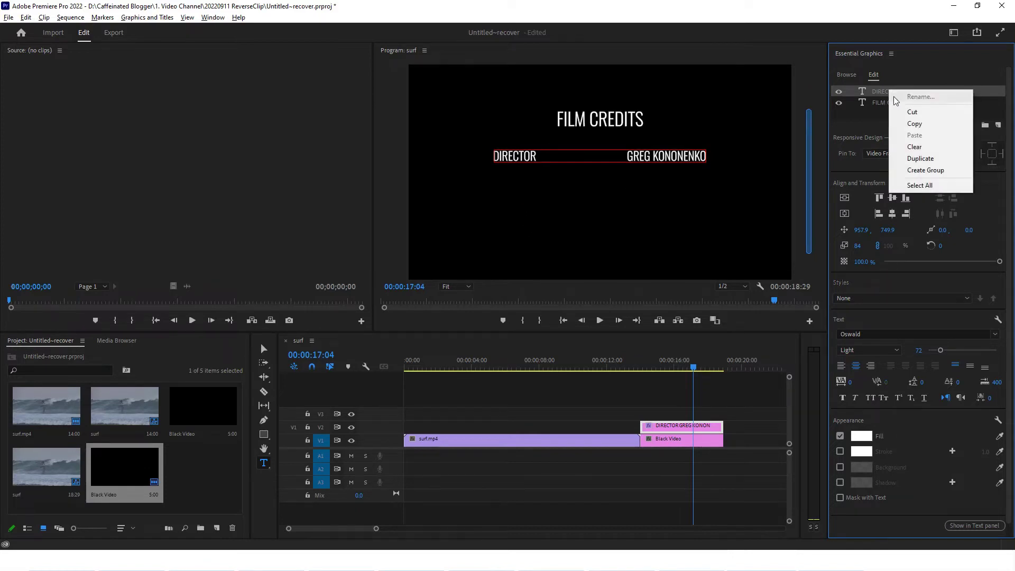
left_click(914, 158)
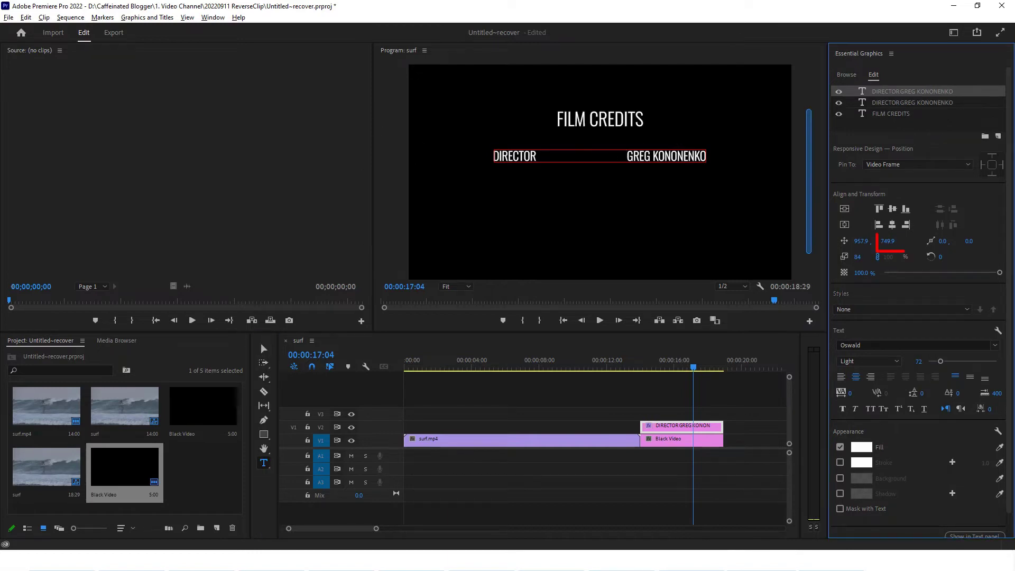
left_click_drag(888, 241, 934, 241)
left_click(514, 157)
double_click(514, 158)
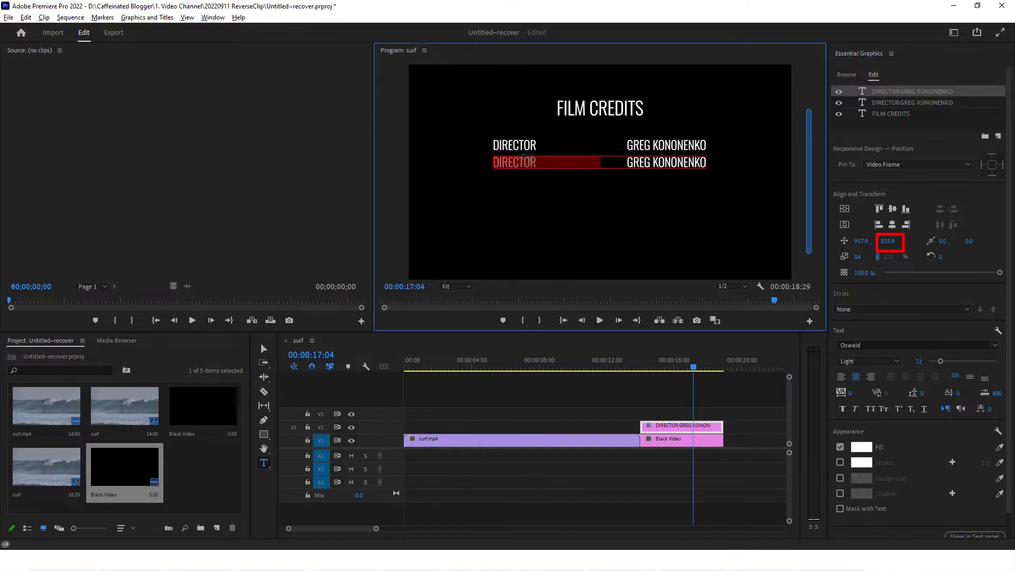
type("SCREENPLAY")
Preview the roll from 13:00 to 17:07, then deselect the SCREENPLAY layer
left_click_drag(631, 370, 624, 370)
left_click(600, 321)
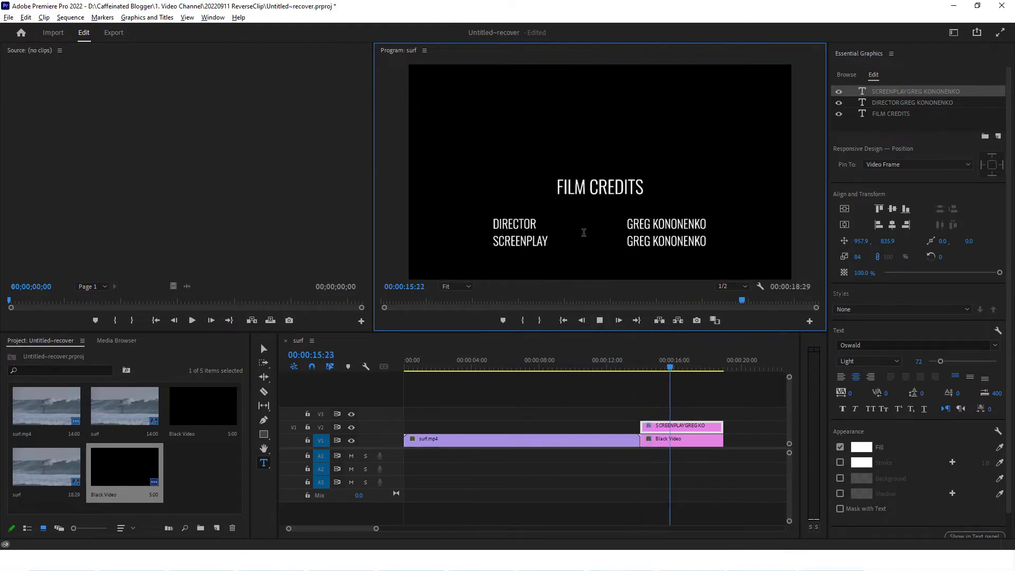
left_click(597, 320)
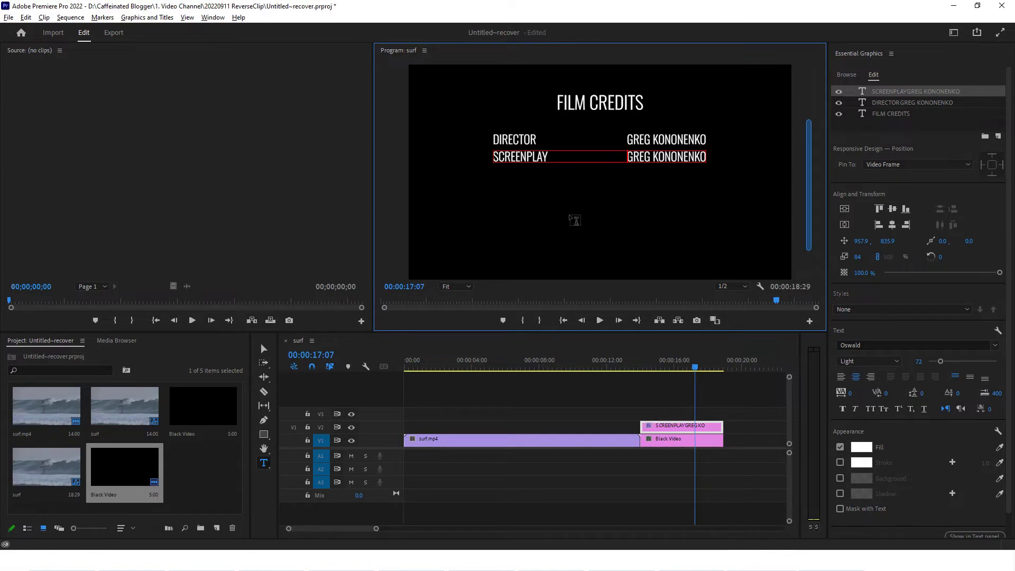
left_click(907, 126)
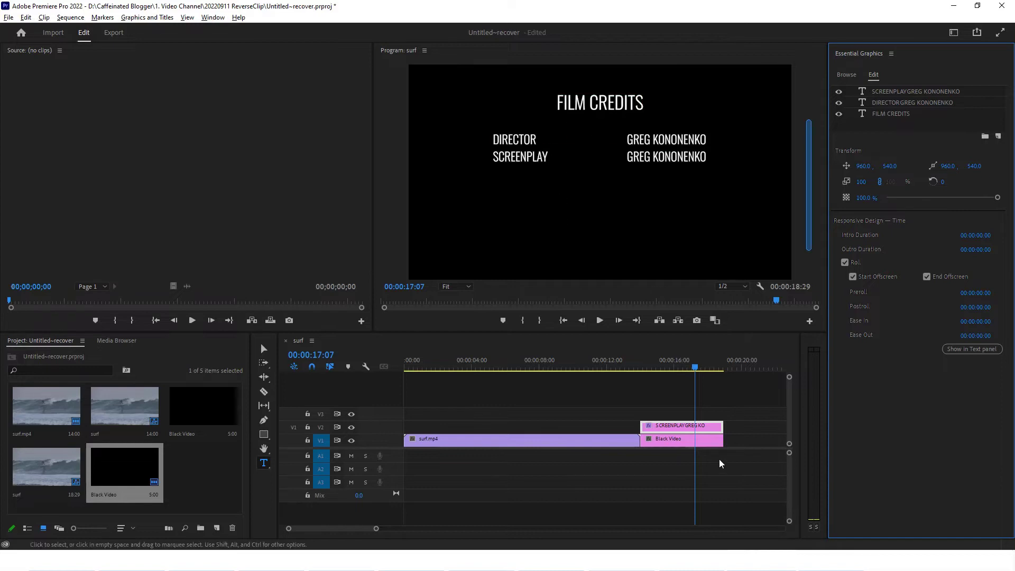
Select the black and credits clips, extend them, and preview the roll to 19:22
left_click_drag(735, 440, 779, 430)
left_click(633, 367)
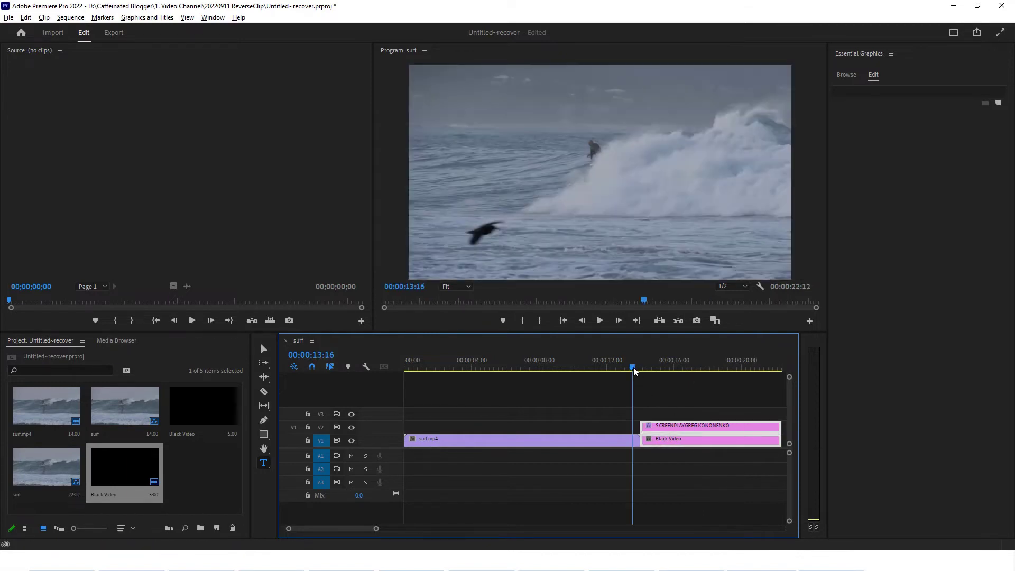
left_click(599, 321)
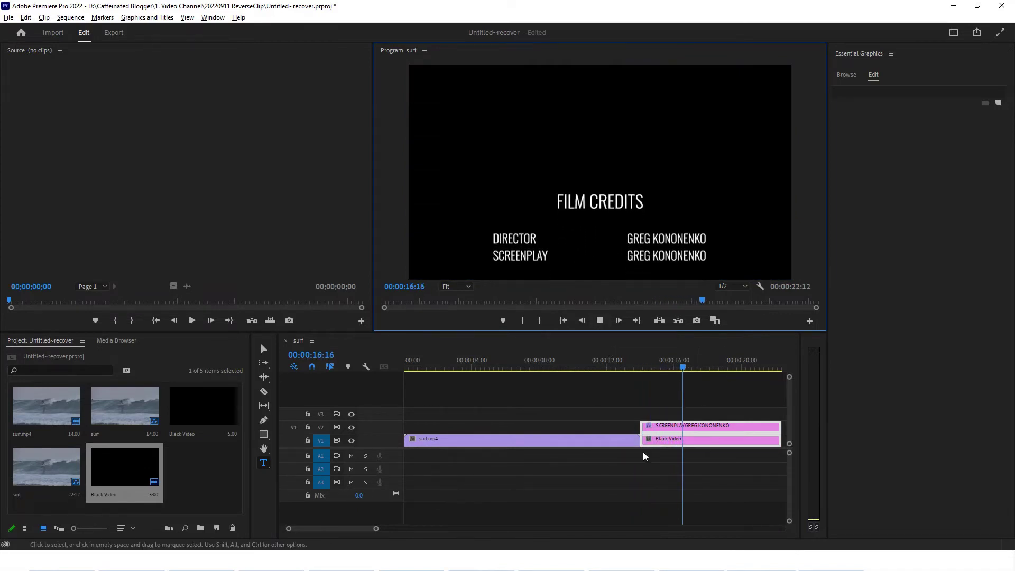
scroll(357, 526, "down", 3)
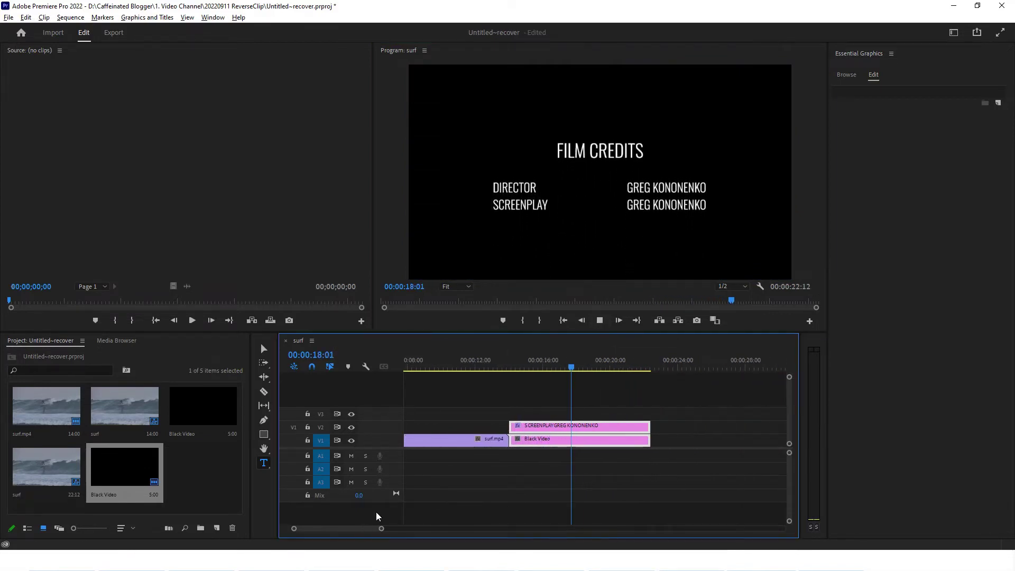
left_click(600, 321)
Extend both clips further so the sequence reaches 28:05, and play the roll to 23:18
left_click(664, 439)
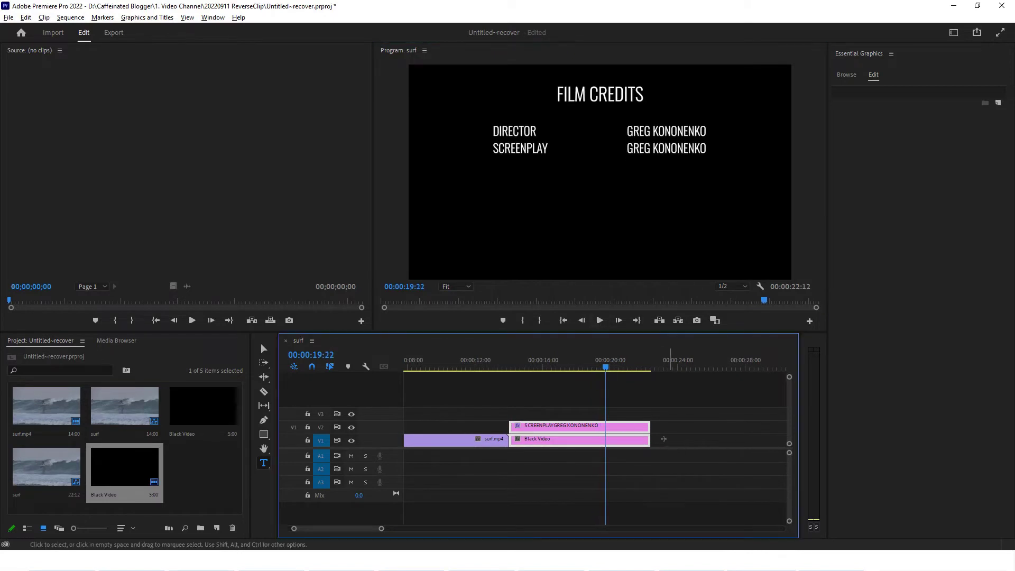
left_click_drag(664, 439, 511, 422)
left_click_drag(648, 426, 747, 428)
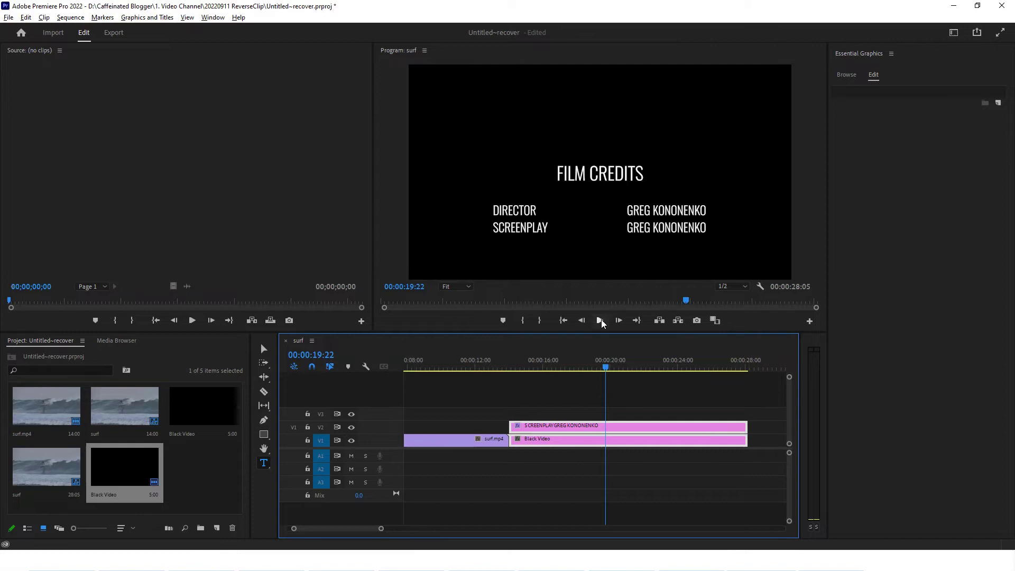
left_click(601, 320)
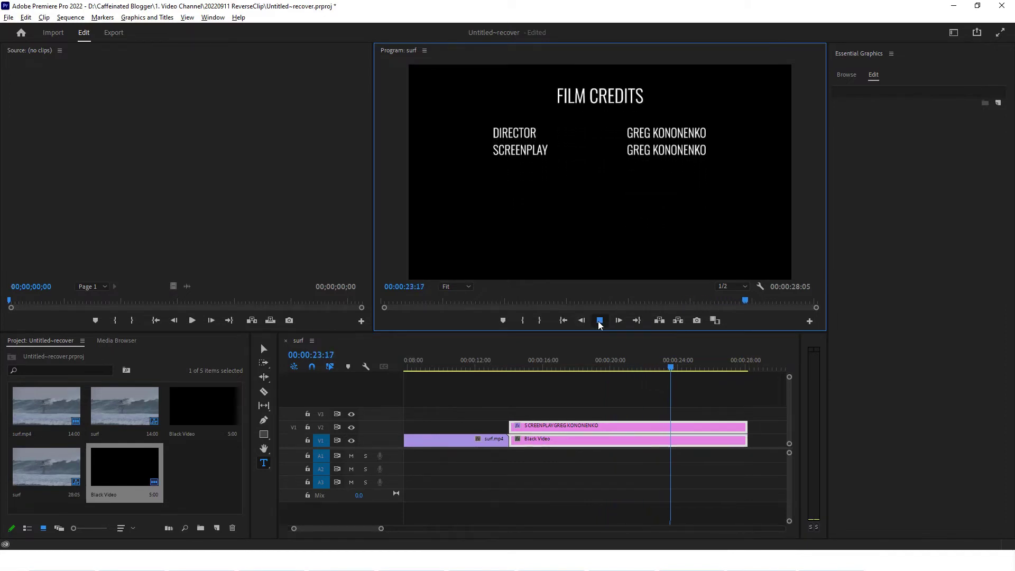
left_click(622, 424)
left_click(621, 425)
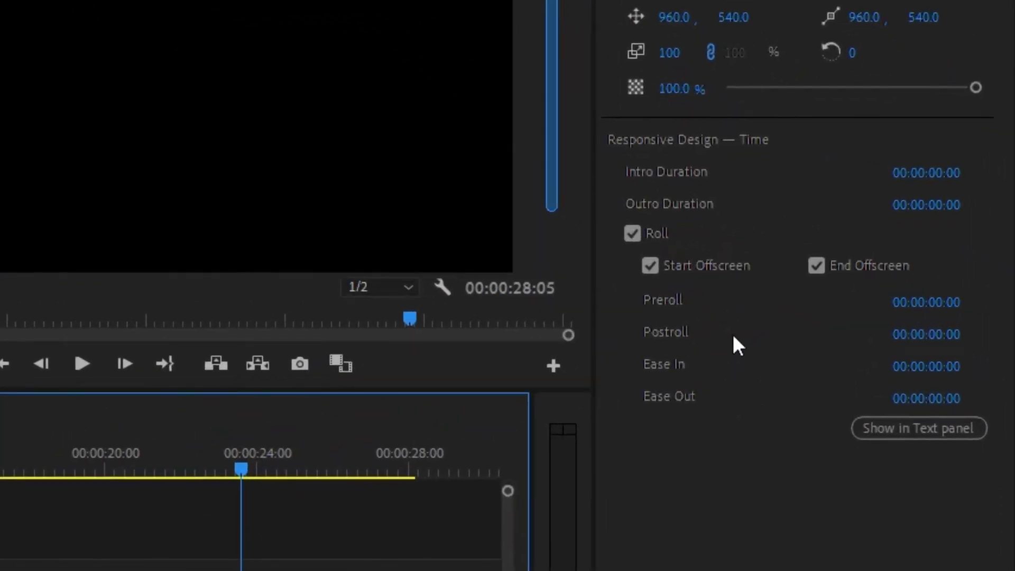
left_click(649, 265)
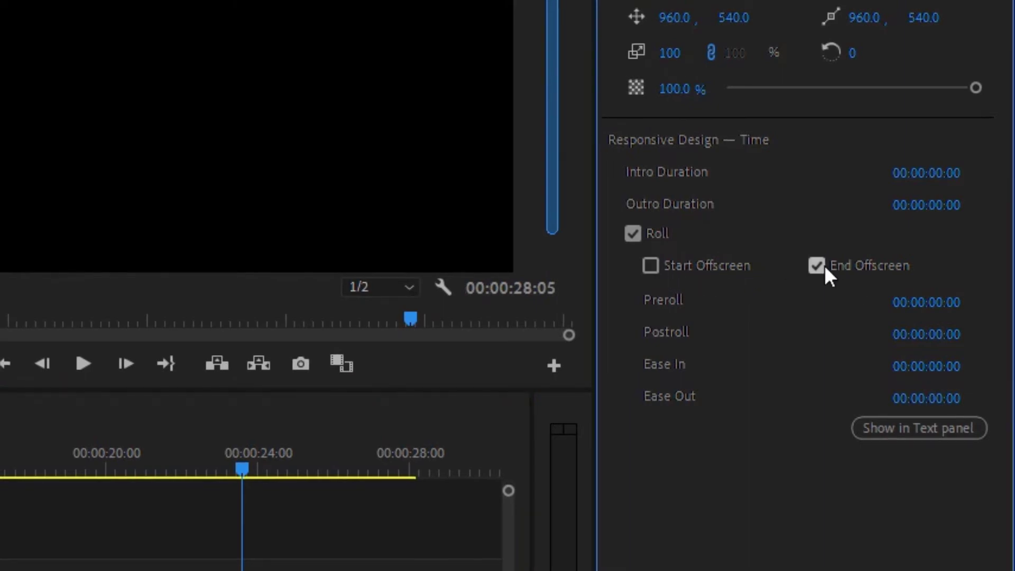
left_click(819, 267)
left_click(231, 410)
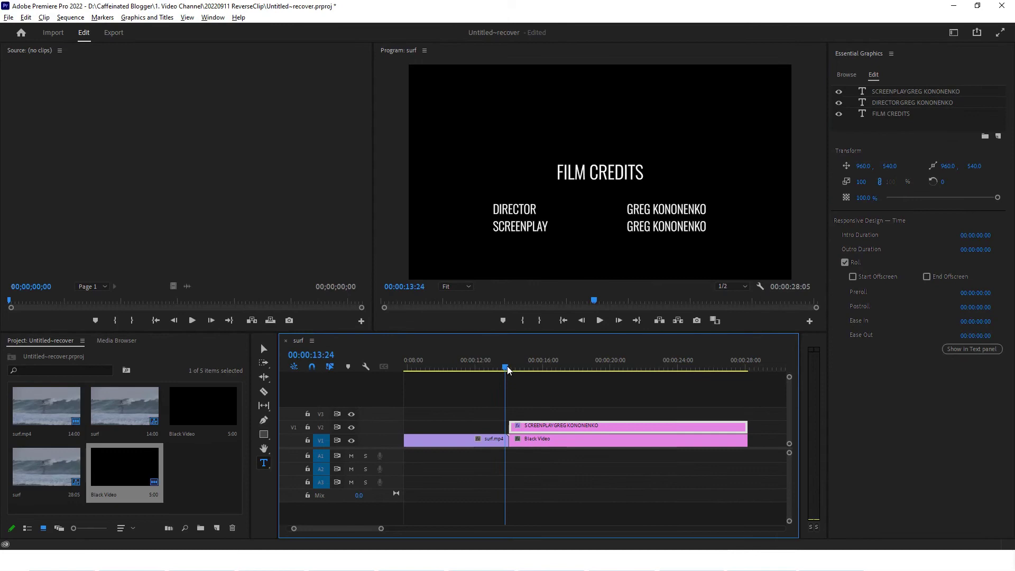
left_click(600, 321)
left_click(600, 320)
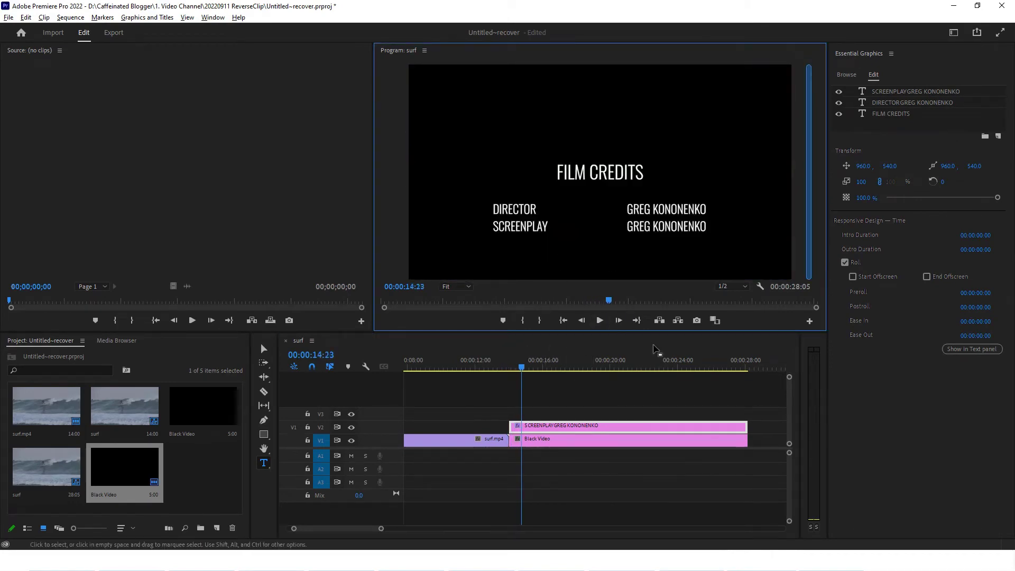
left_click(853, 277)
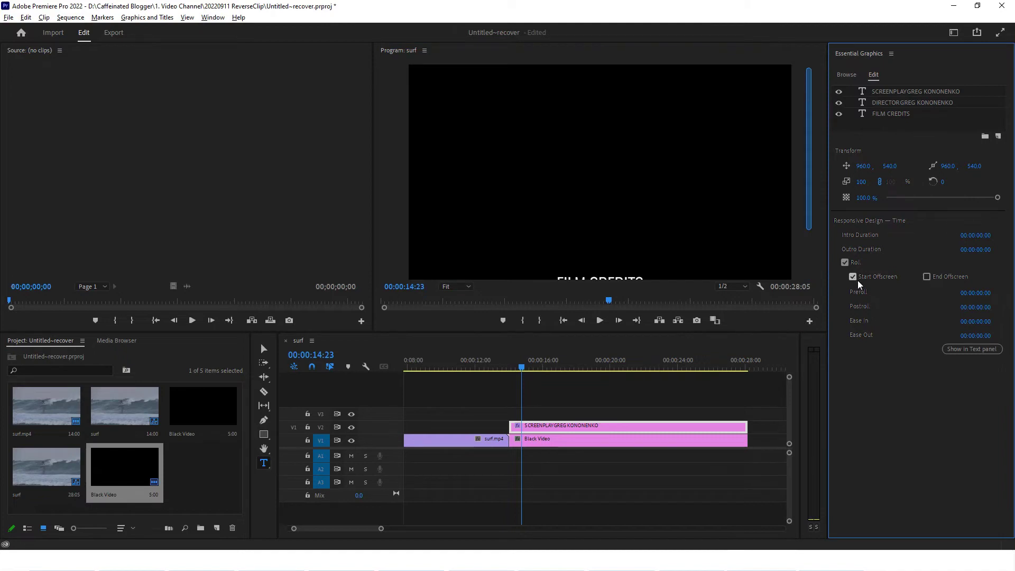
left_click(926, 277)
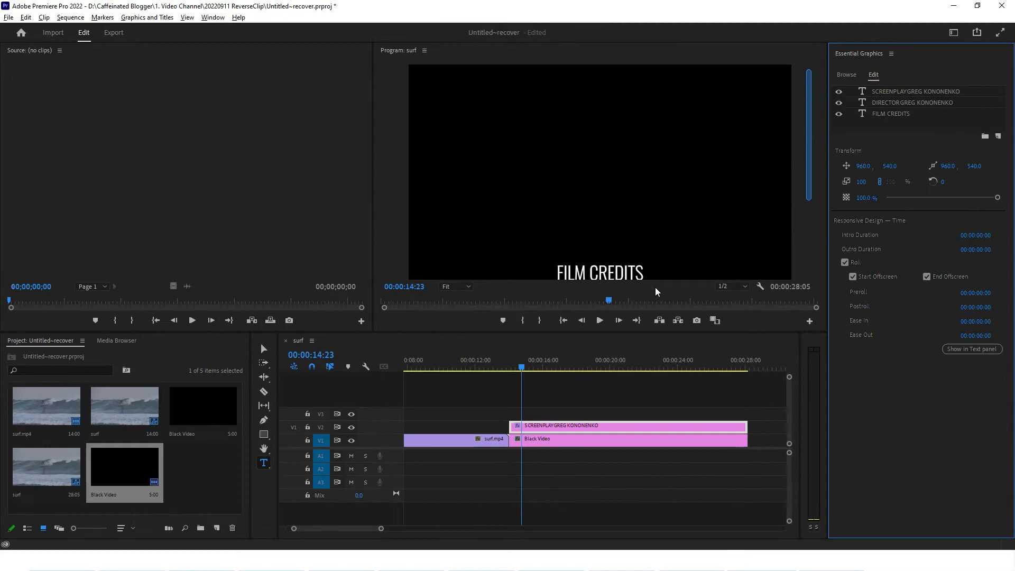
left_click_drag(521, 369, 507, 366)
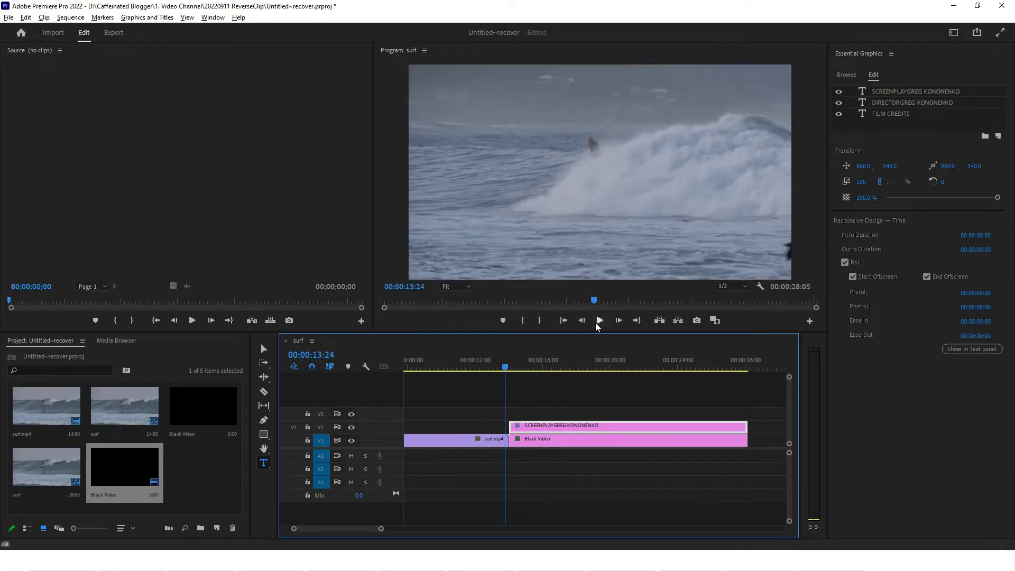
Preview the credits, then set the roll's Preroll to 00:00:01:00
left_click(600, 320)
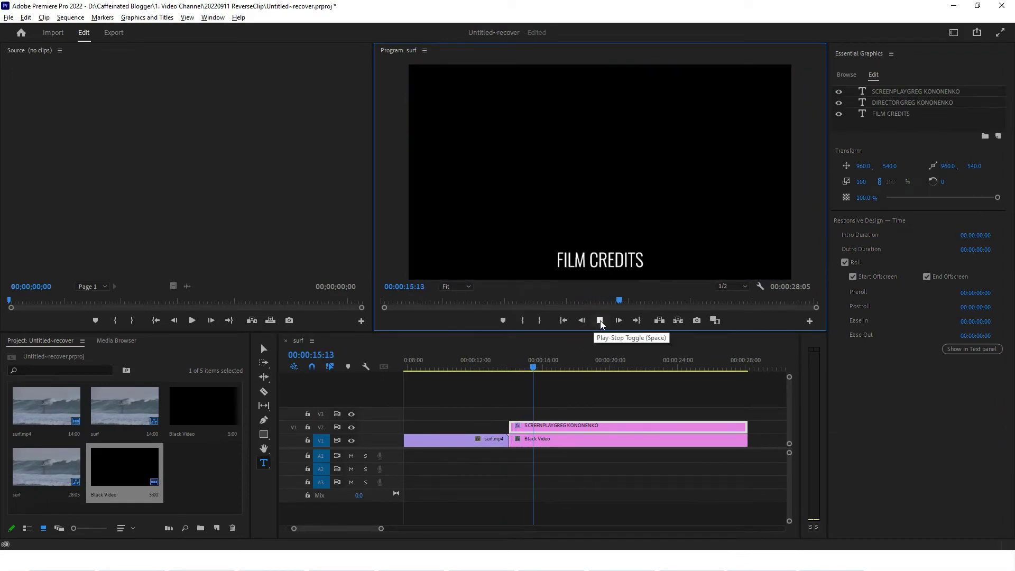
left_click(600, 321)
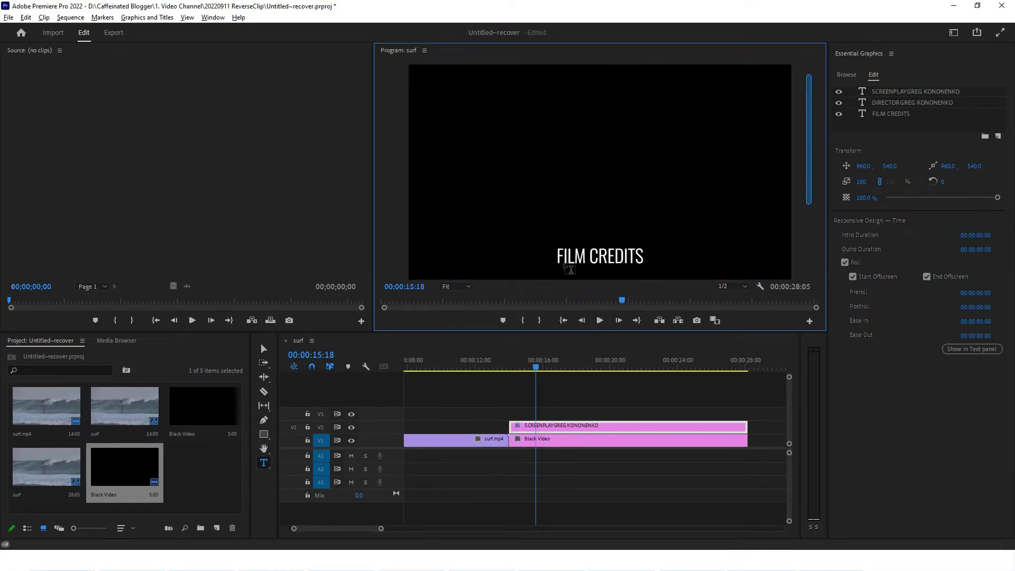
left_click(982, 300)
left_click(980, 293)
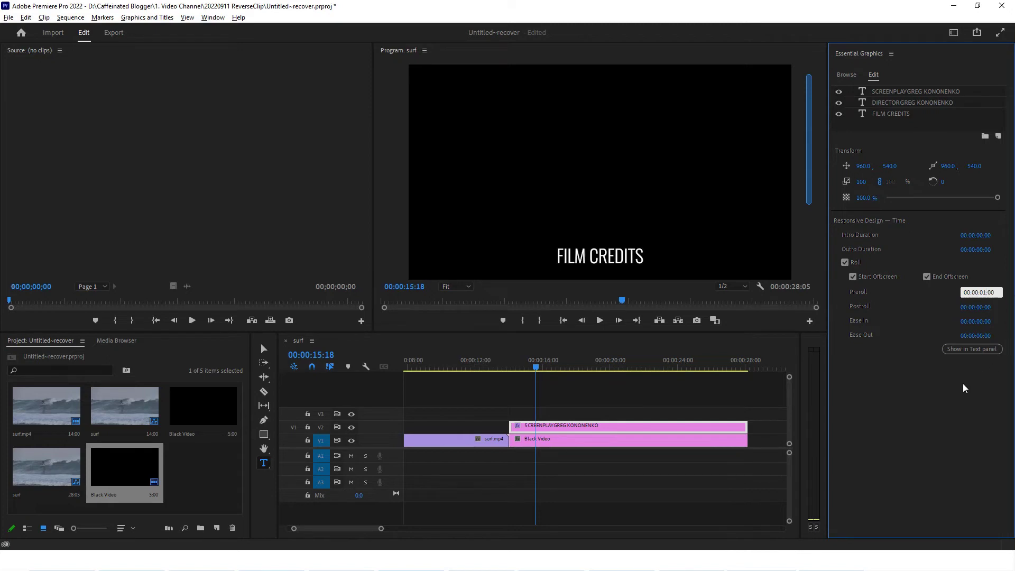
type("00:00:01:00")
key("Return")
Replay from before the credits to check the one-second preroll
left_click(499, 363)
left_click(599, 321)
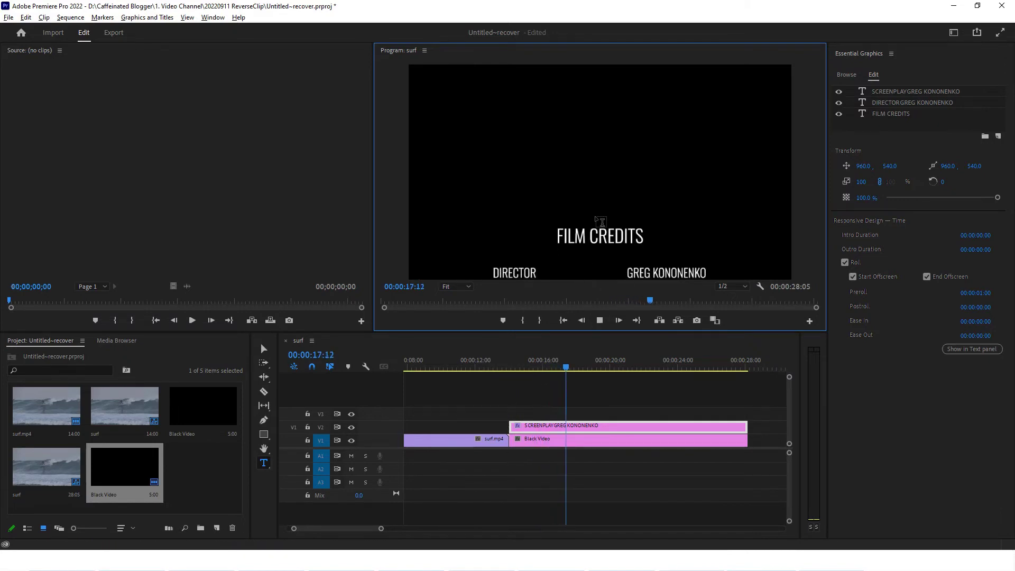
left_click(601, 321)
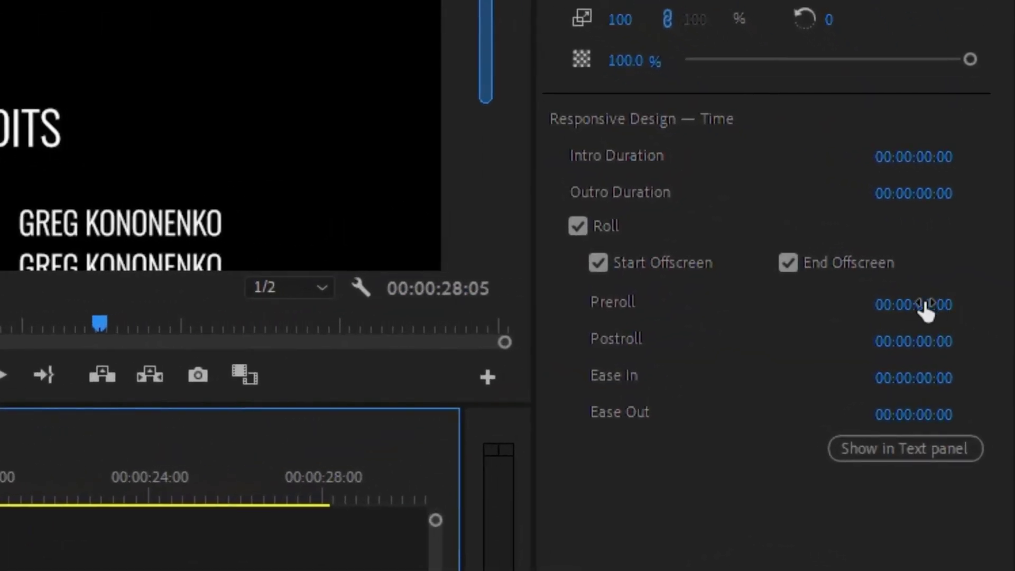
Reset the roll's Preroll to 00:00:00:00 and set its Ease In to 00:00:03:00
left_click(927, 312)
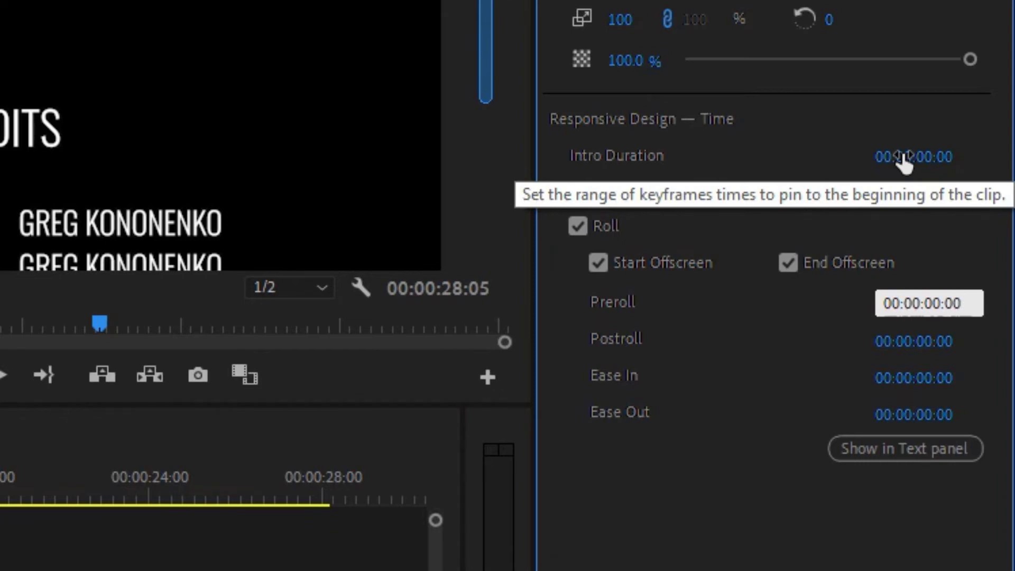
key("Return")
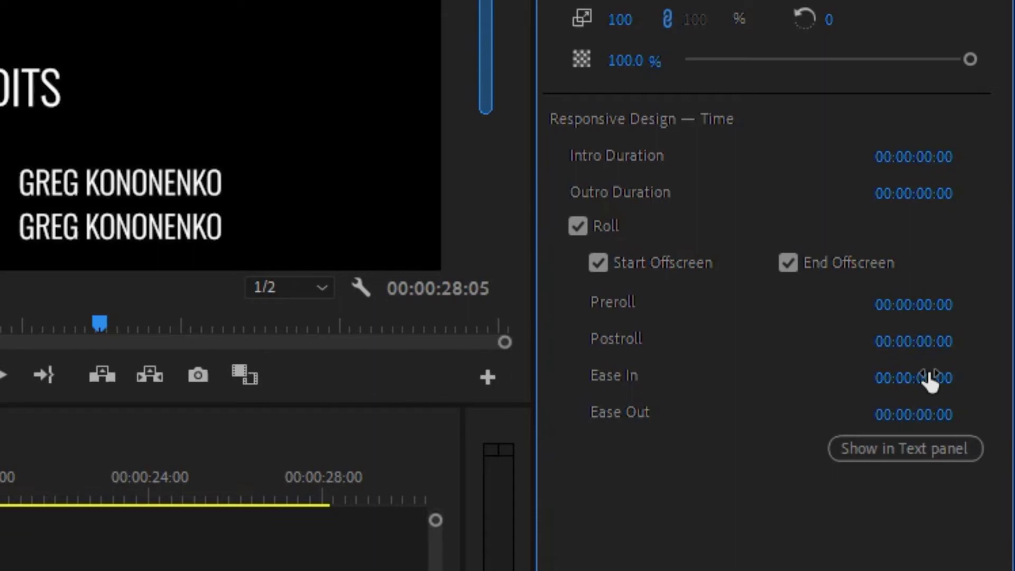
left_click(929, 379)
type("3")
key("Return")
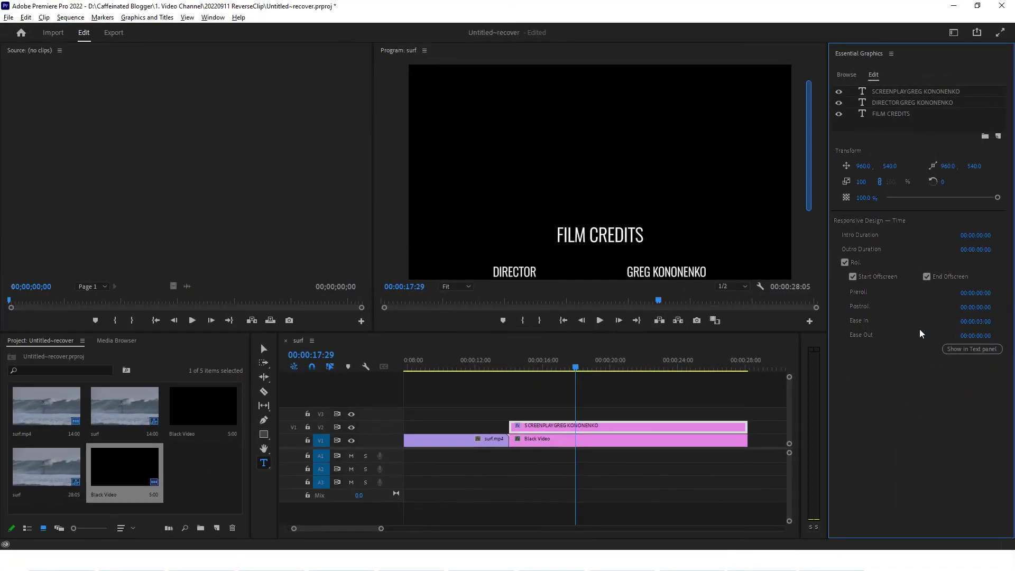
Replay from the surf clip to check the three-second ease in
left_click(500, 358)
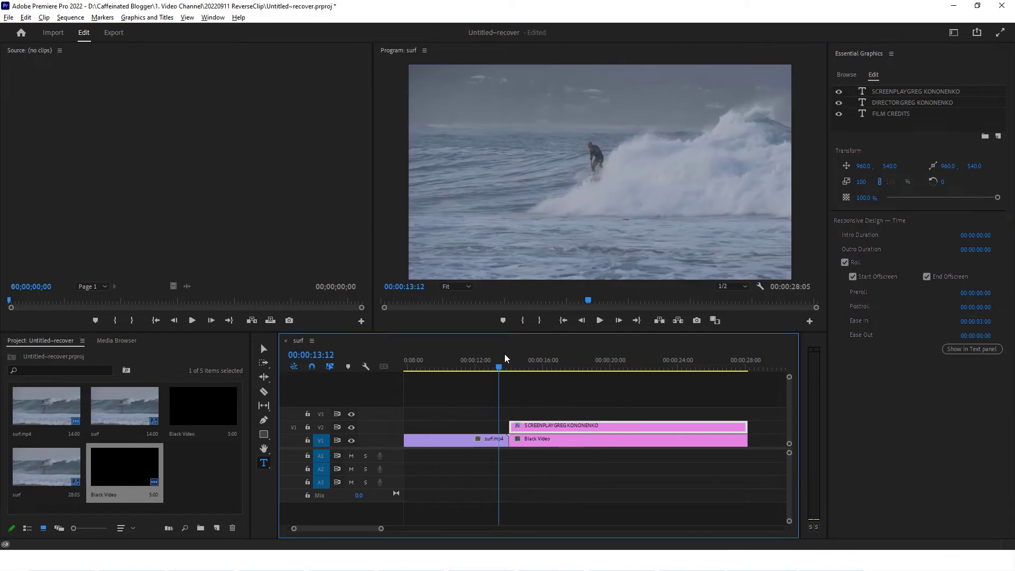
left_click(601, 320)
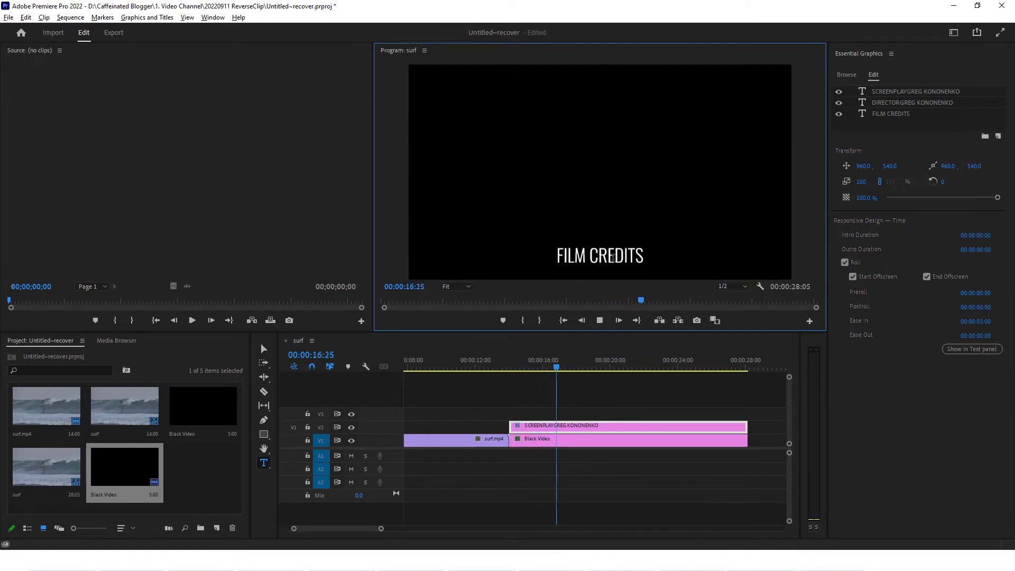
left_click(757, 436)
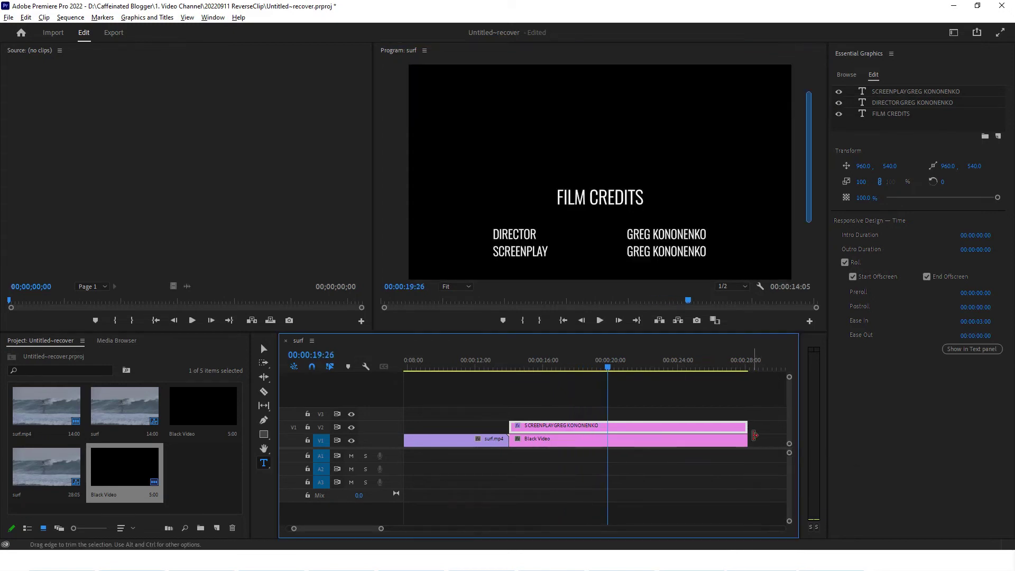
Trim the Black Video and credits clips to end at 22:22, preview, then reselect the credits clip
left_click(741, 440, "shift")
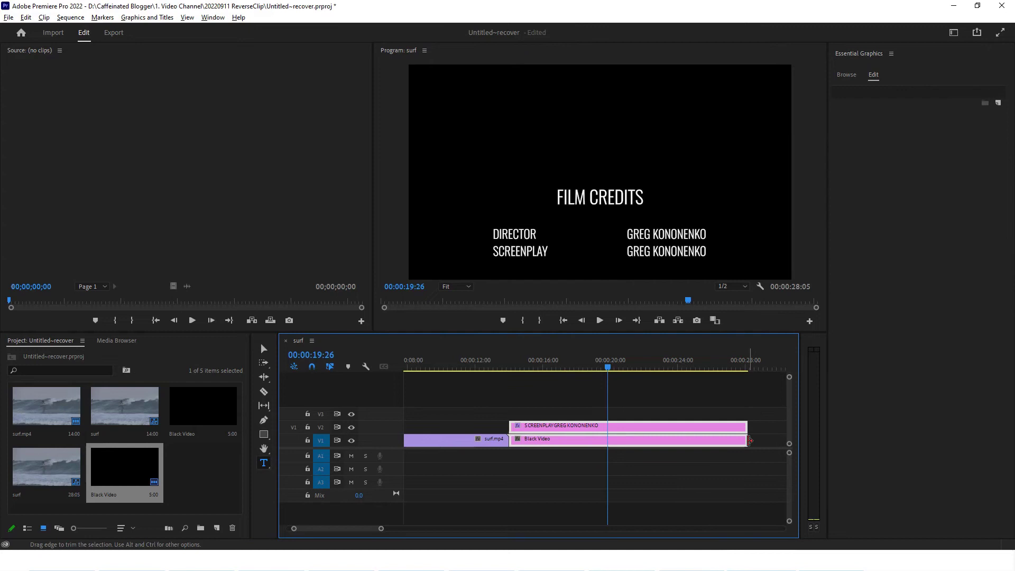
left_click_drag(750, 440, 656, 440)
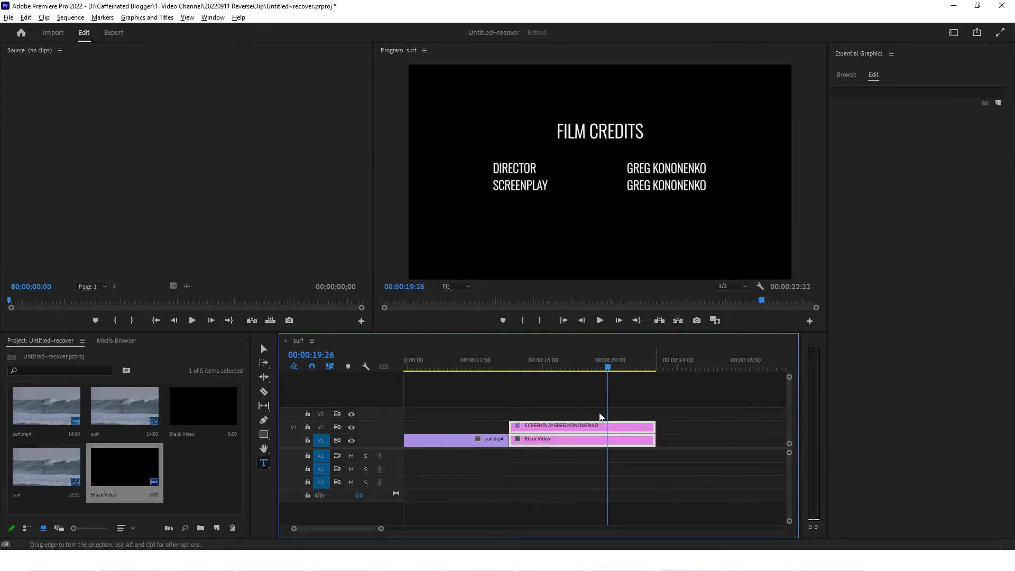
left_click(493, 367)
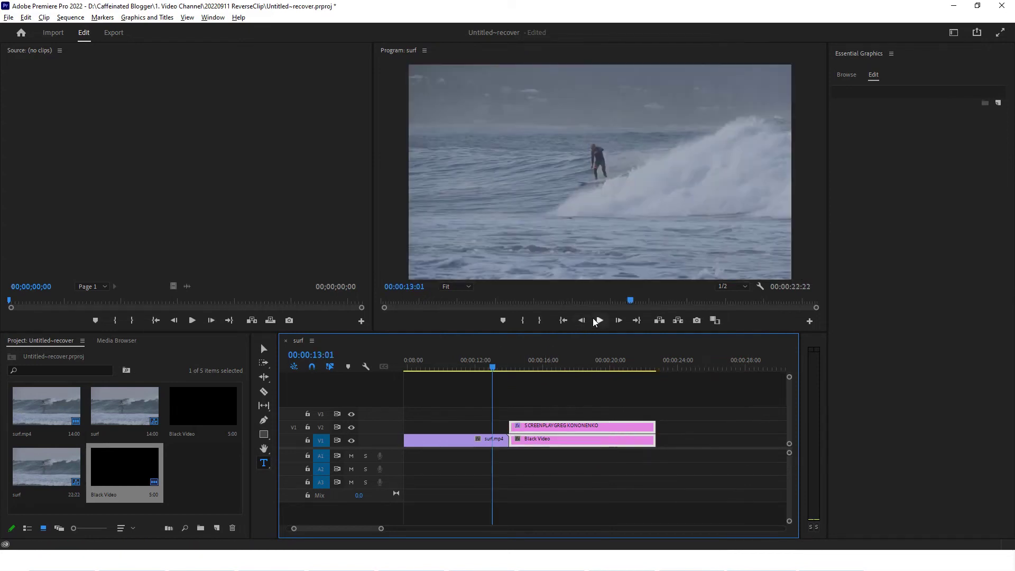
left_click(596, 320)
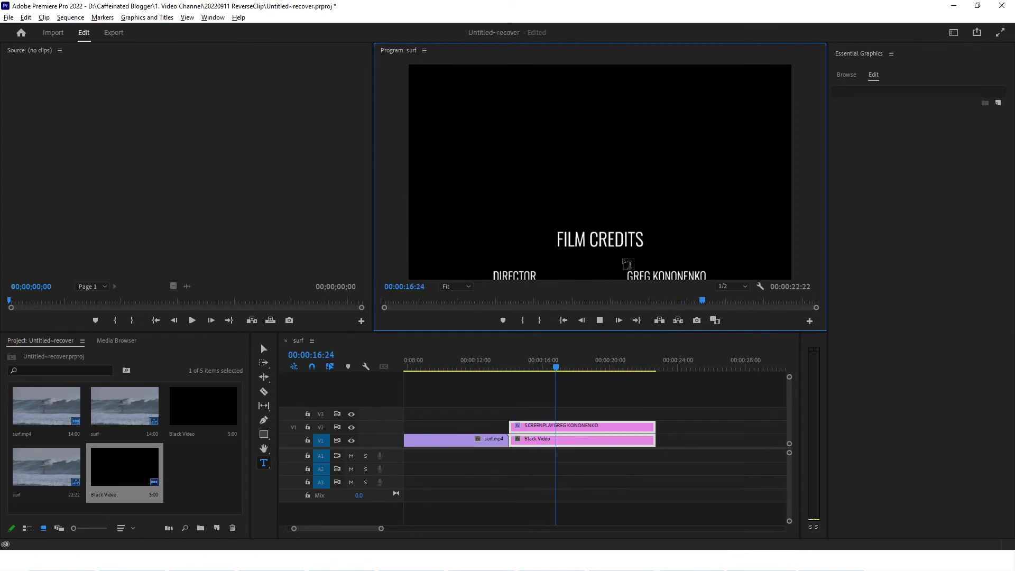
left_click(601, 323)
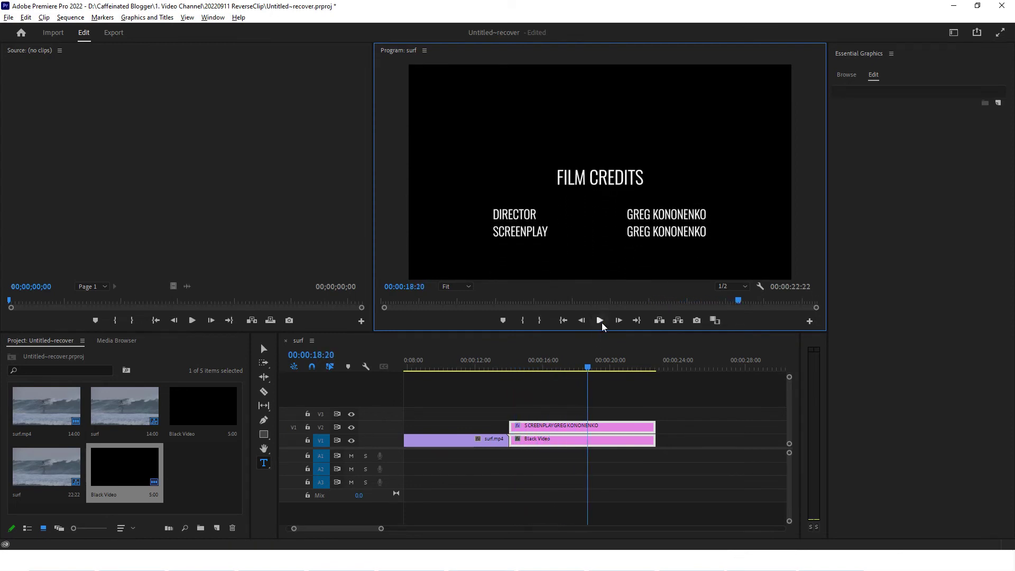
left_click(634, 425)
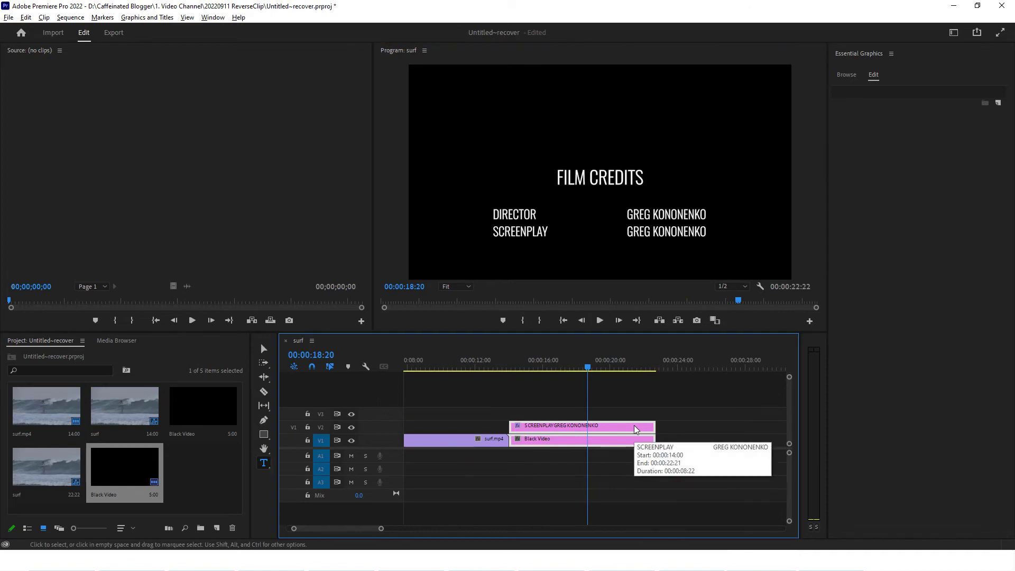
left_click(633, 425)
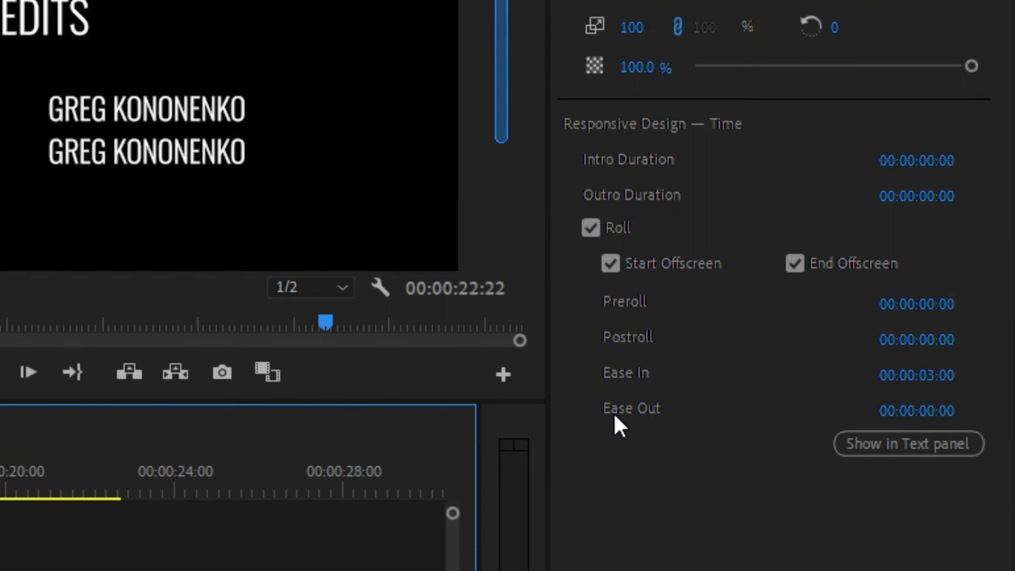
Set the roll's Ease Out to 00:00:03:00 and play the credits through to 22:22
left_click(919, 413)
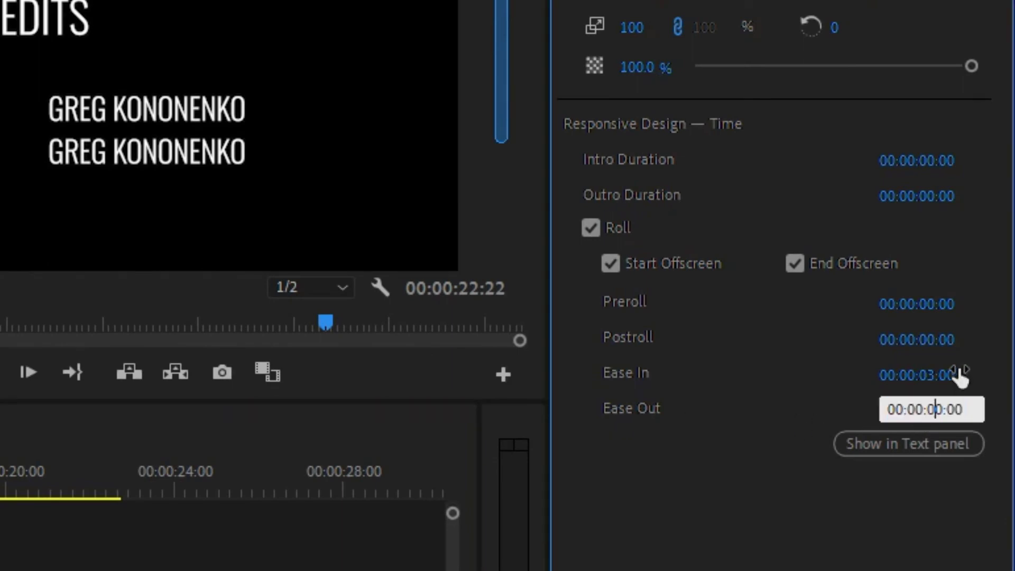
key("Return")
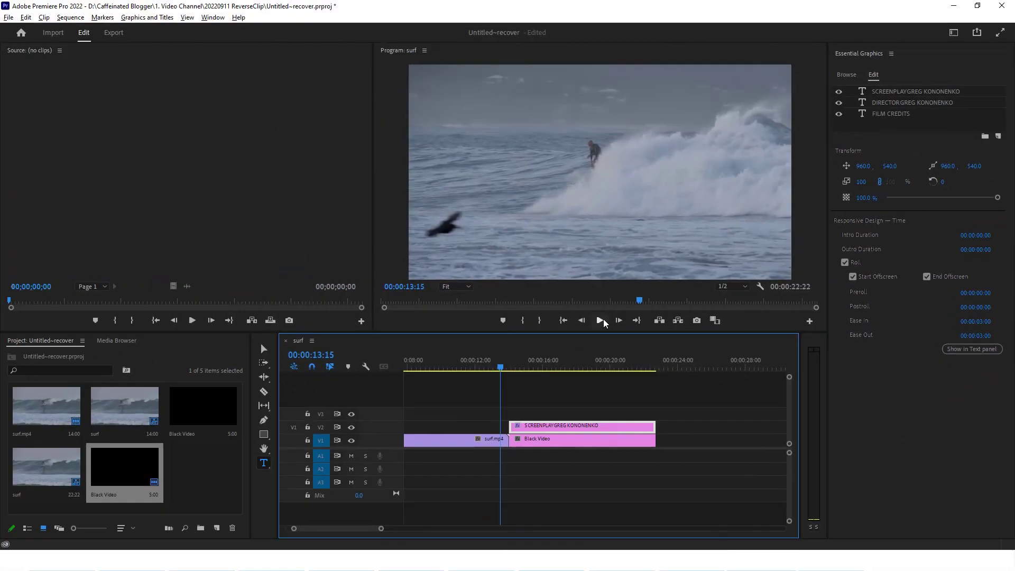
left_click(601, 319)
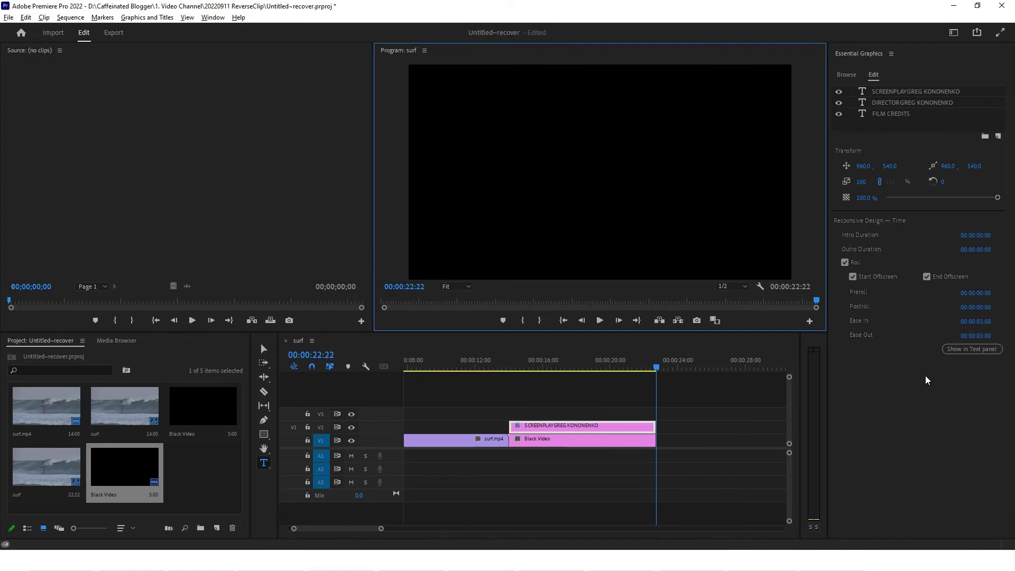
Add my-profile-400px.png as an image layer through New Layer > From File
left_click(590, 366)
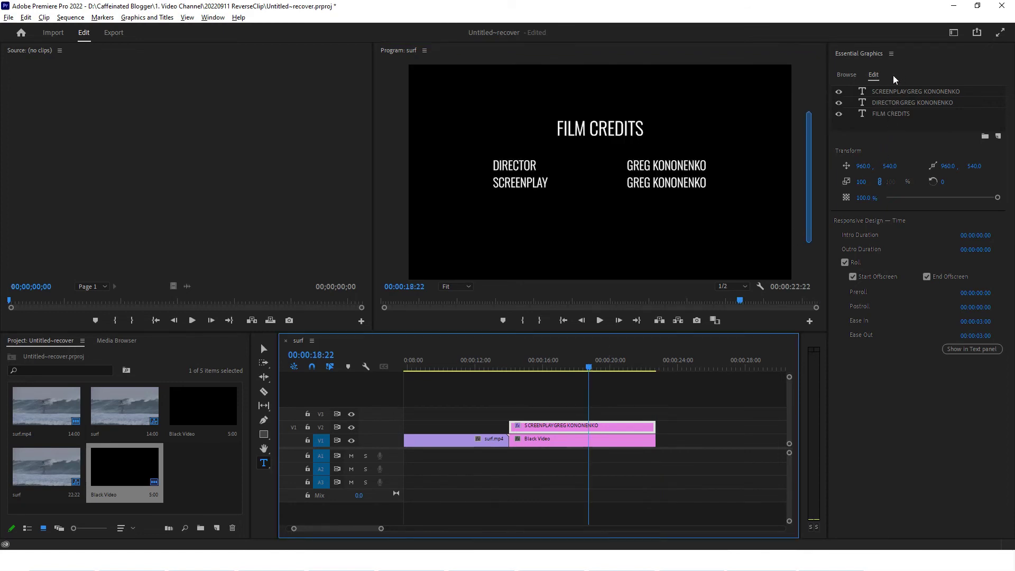
left_click(999, 136)
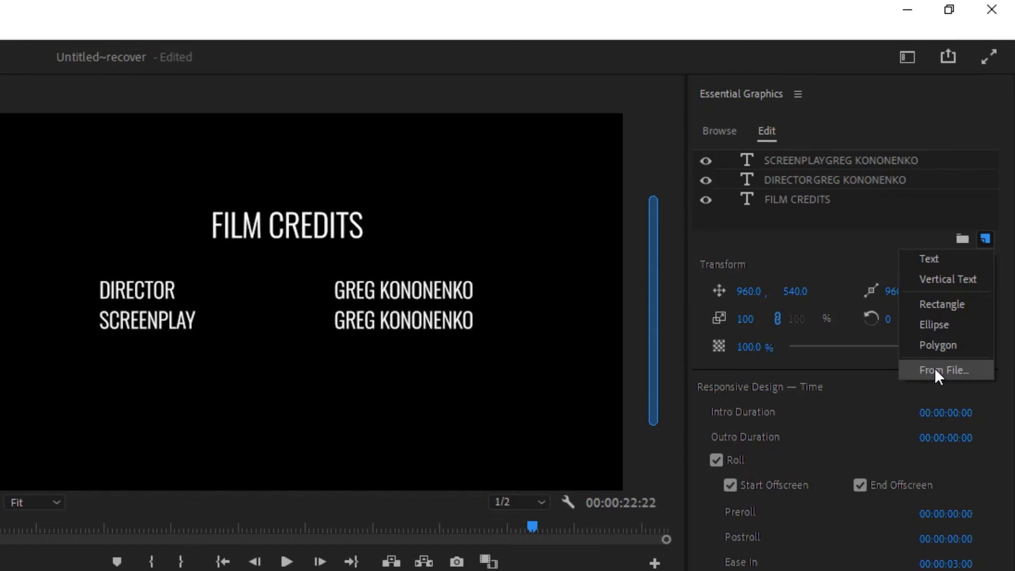
left_click(984, 239)
left_click(985, 239)
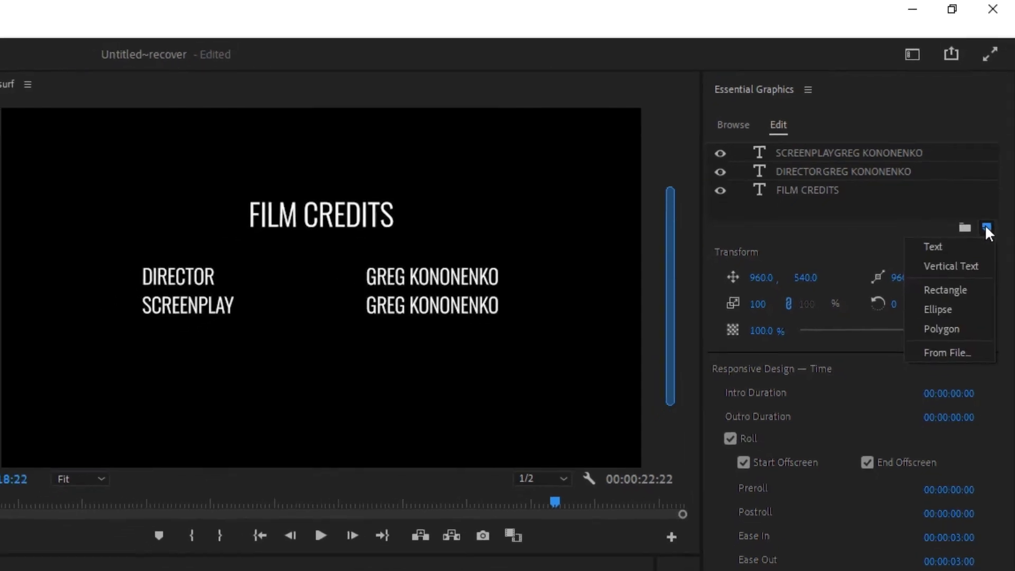
left_click(952, 365)
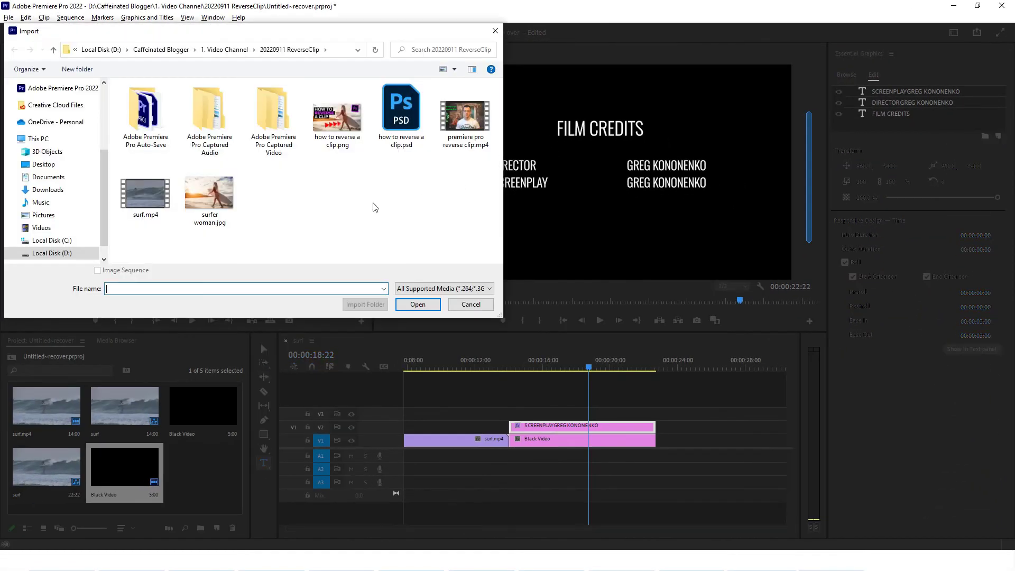
double_click(201, 116)
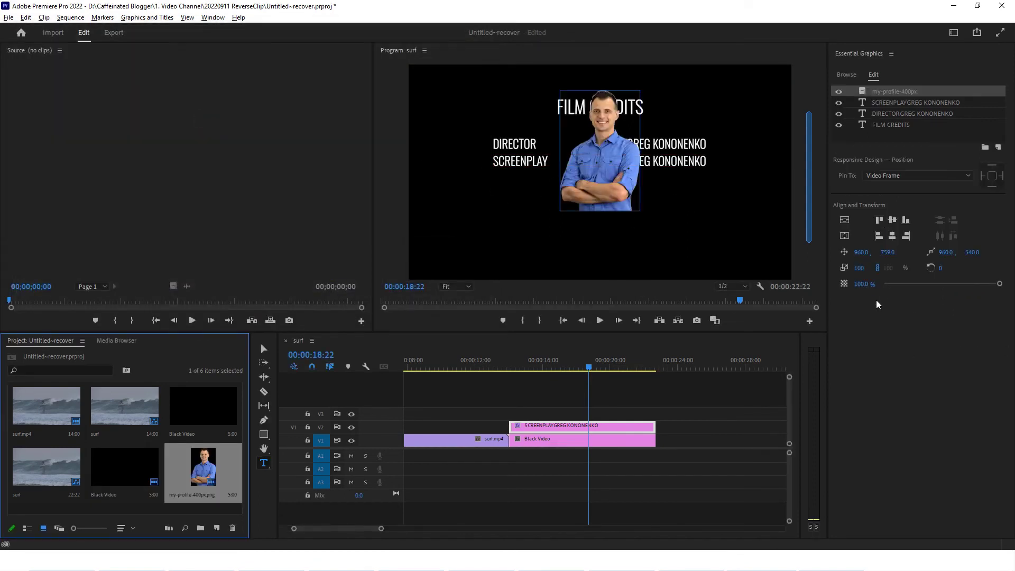
Scale the portrait to 55 and position it at 960, 1052 below the SCREENPLAY line
left_click_drag(883, 253, 851, 252)
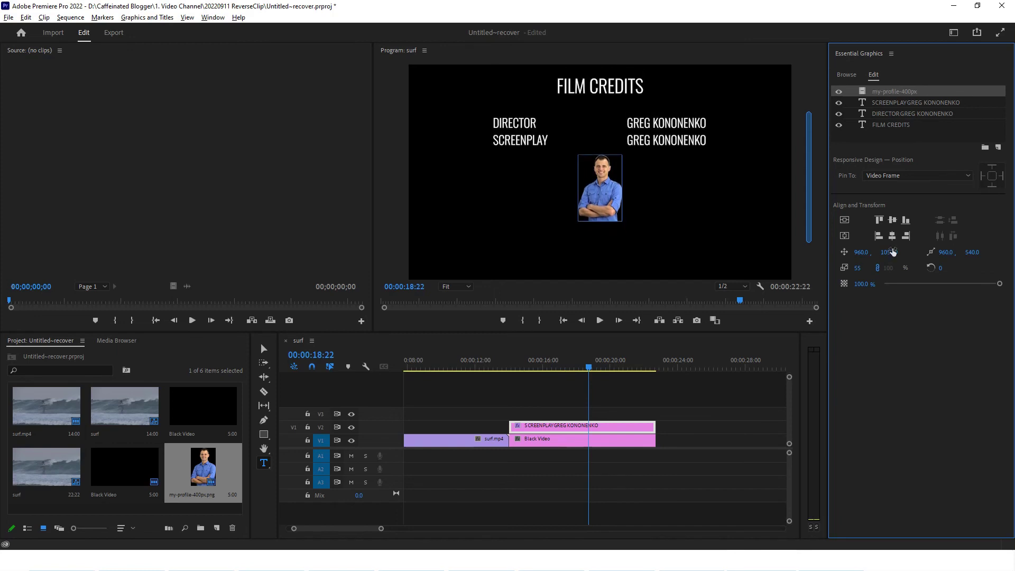
left_click(505, 363)
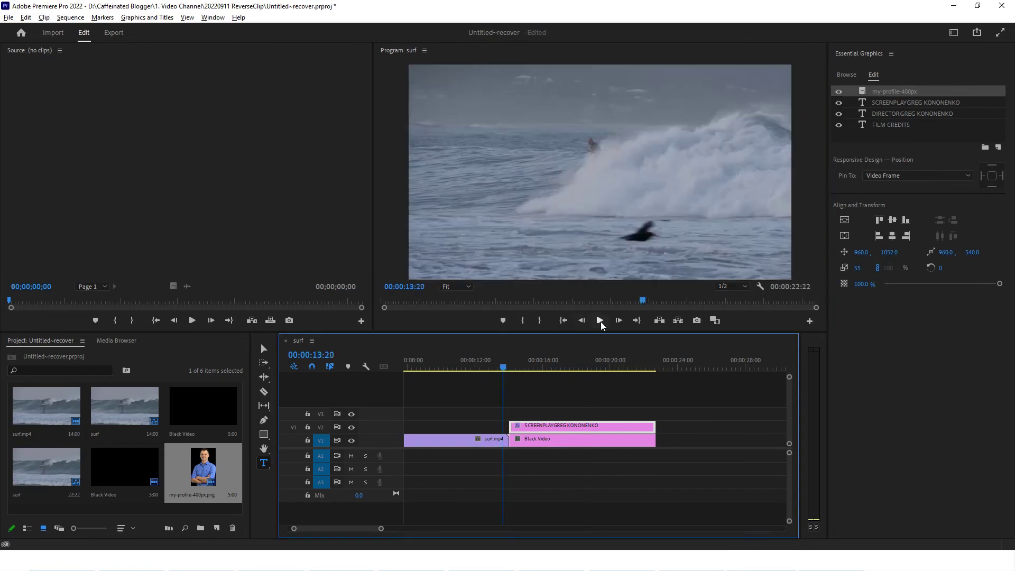
Check the portrait in playback, extend both clips out to 29:05, and replay the credits
left_click(600, 321)
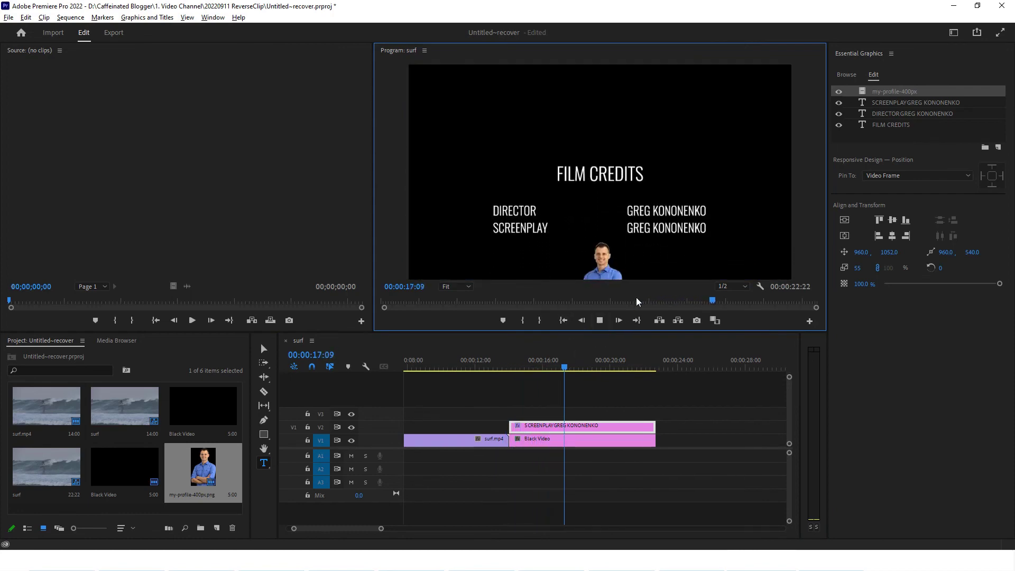
left_click(598, 325)
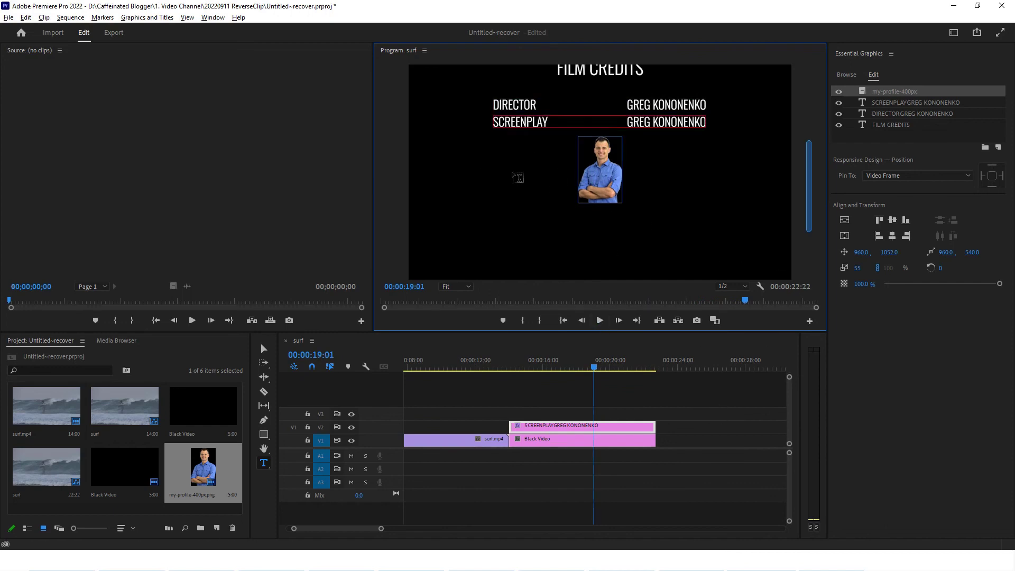
left_click_drag(675, 444, 764, 424)
left_click(550, 365)
left_click(600, 321)
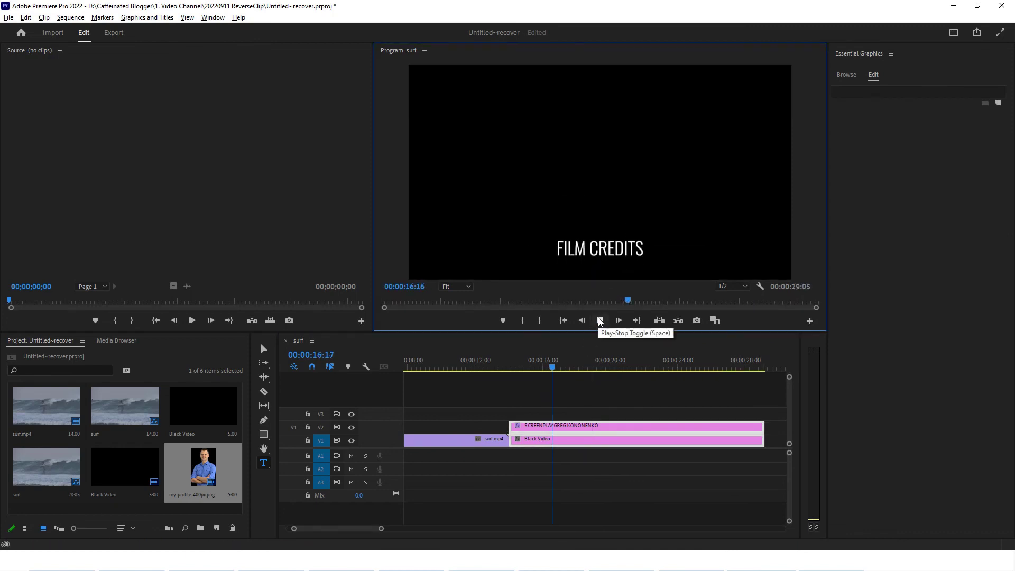